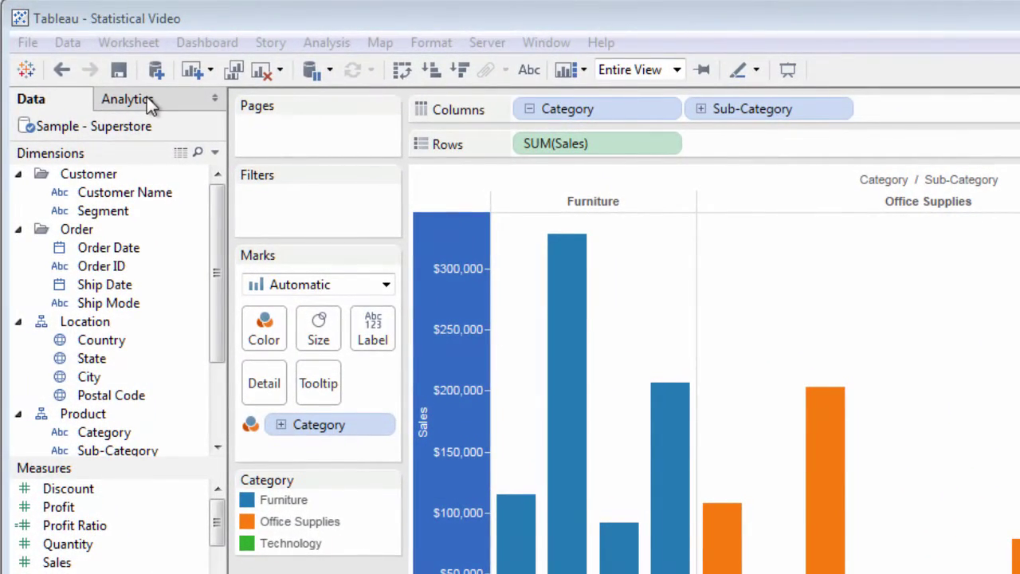
# Replace the chart-wide Average Line with a separate Average Line for each category pane.
pyautogui.click(147, 96)
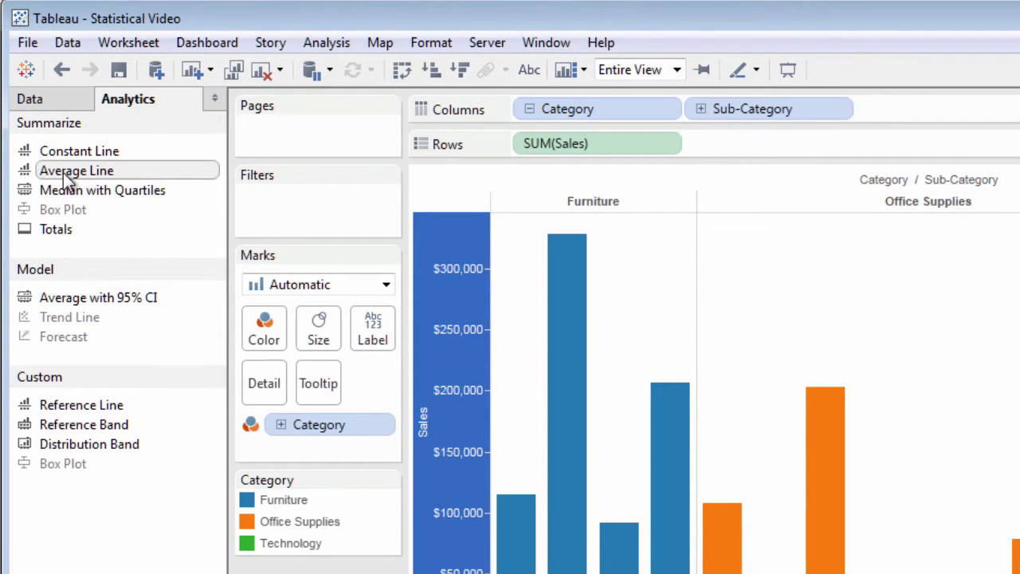
pyautogui.moveTo(63, 172); pyautogui.dragTo(584, 216)
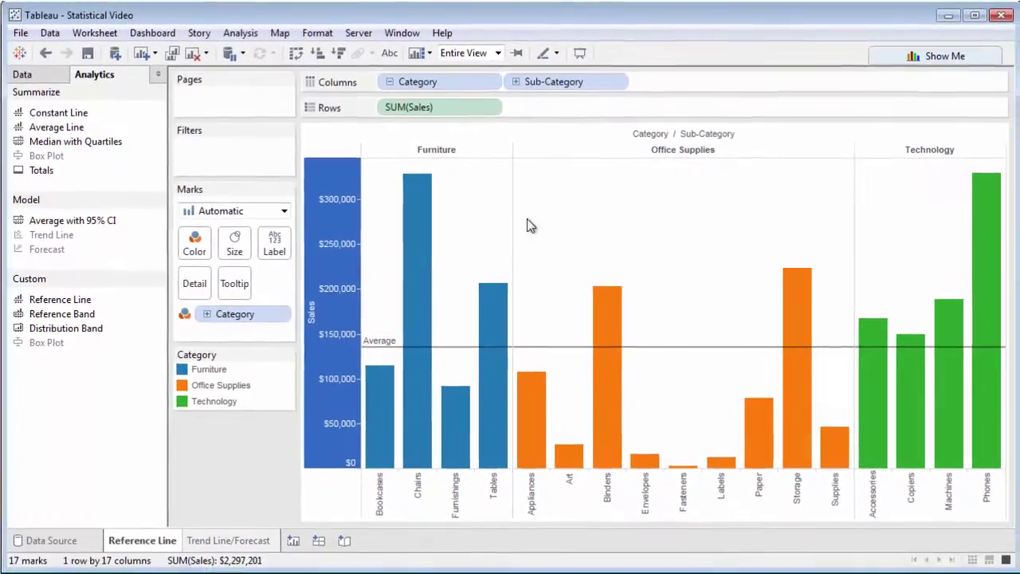
pyautogui.moveTo(566, 347); pyautogui.dragTo(271, 153)
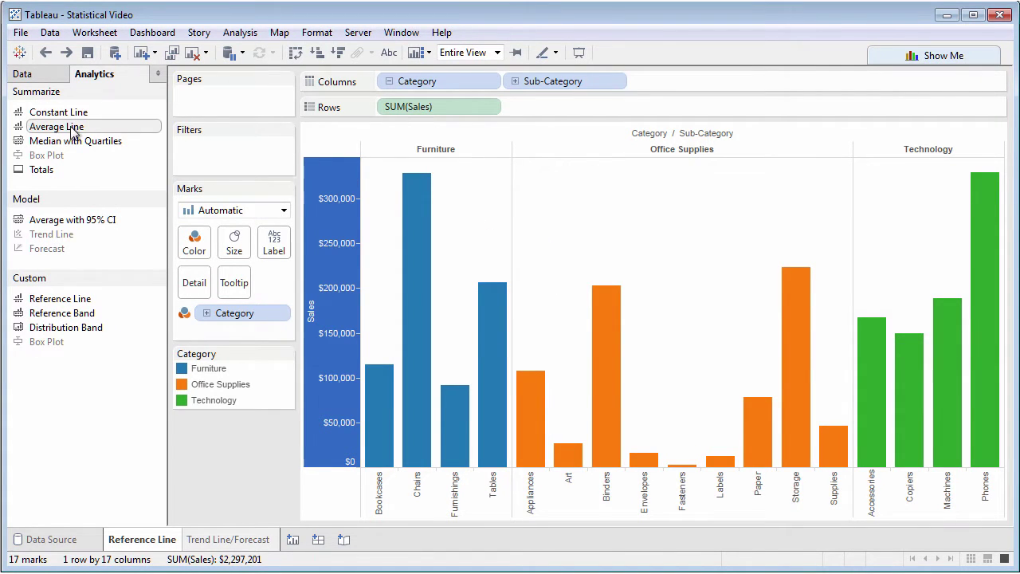
pyautogui.moveTo(73, 132); pyautogui.dragTo(494, 164)
pyautogui.moveTo(497, 307)
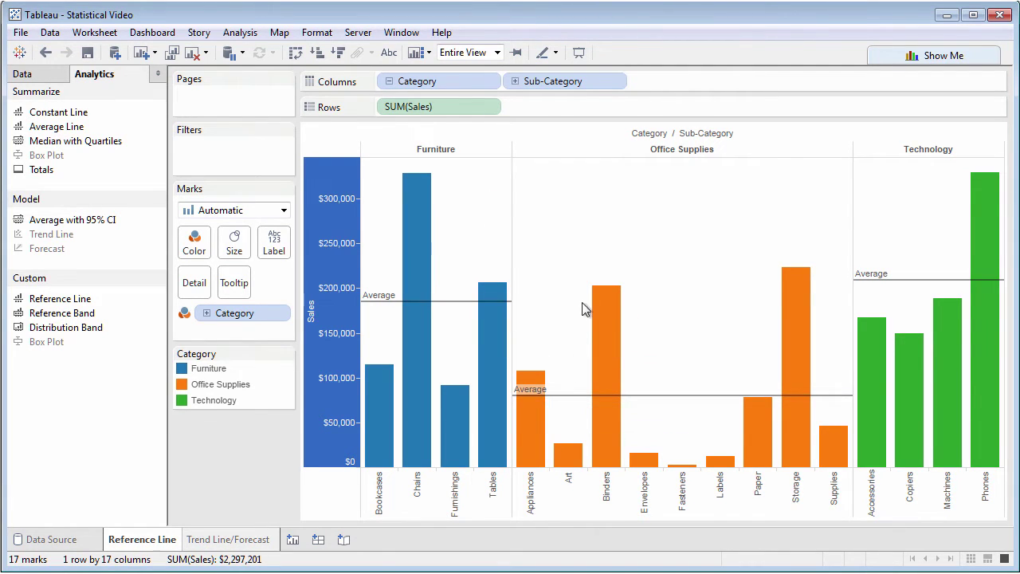
pyautogui.click(379, 381)
pyautogui.keyDown('ctrl'); pyautogui.click(411, 256); pyautogui.keyUp('ctrl')
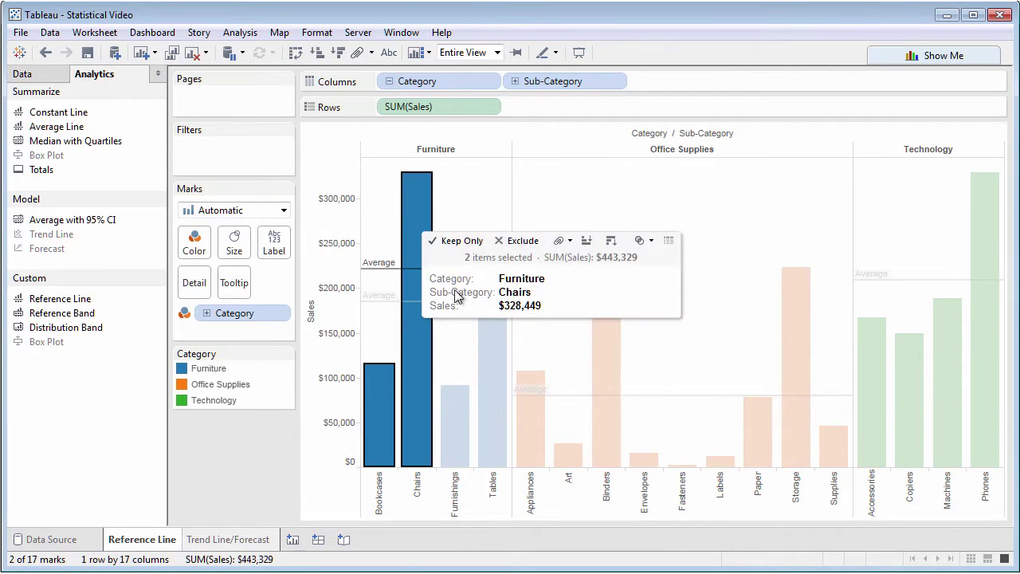
pyautogui.keyDown('ctrl'); pyautogui.click(570, 456); pyautogui.keyUp('ctrl')
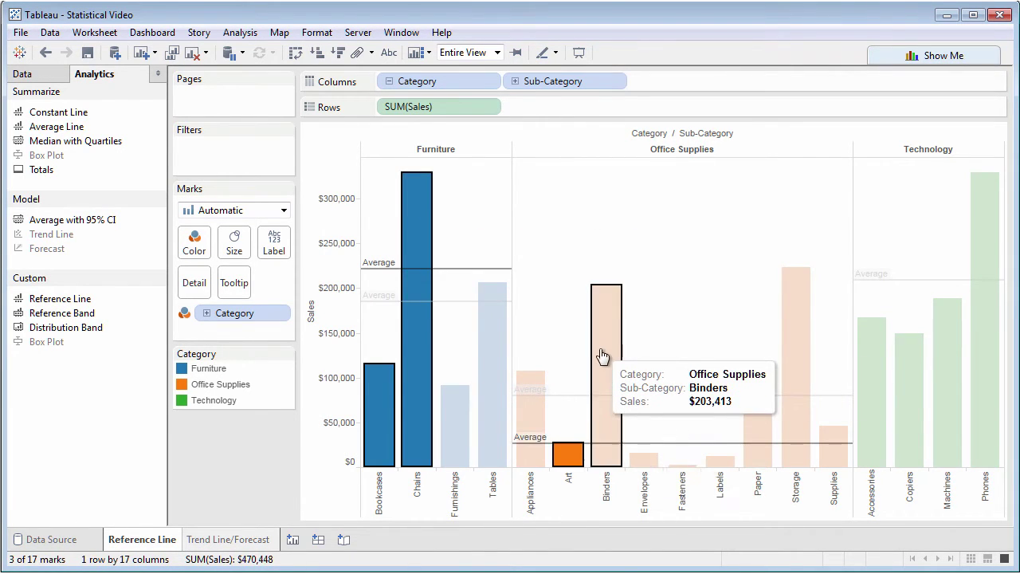
pyautogui.keyDown('ctrl'); pyautogui.click(601, 363); pyautogui.keyUp('ctrl')
pyautogui.keyDown('ctrl'); pyautogui.click(792, 319); pyautogui.keyUp('ctrl')
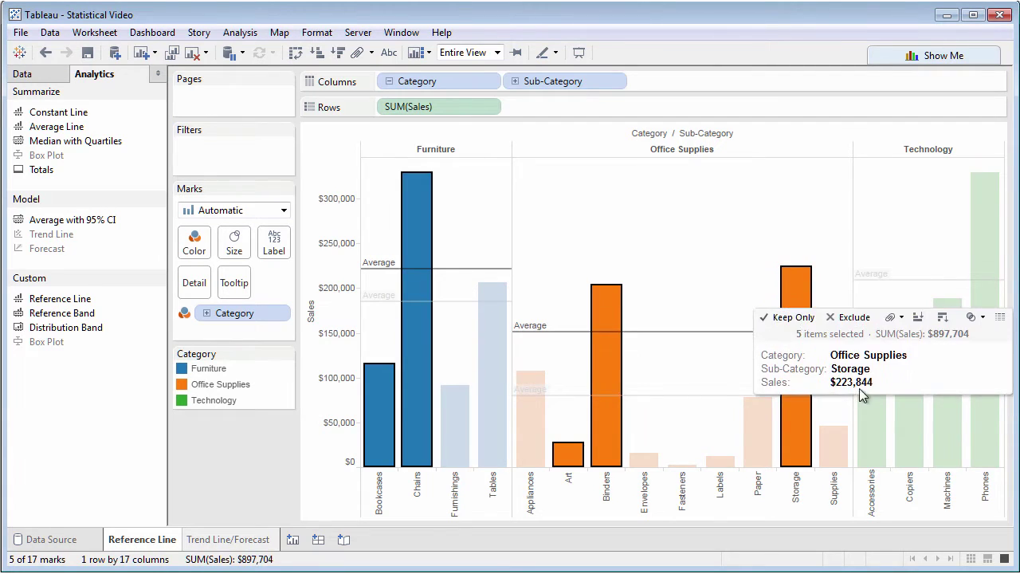
pyautogui.keyDown('ctrl'); pyautogui.click(871, 399); pyautogui.keyUp('ctrl')
pyautogui.keyDown('ctrl'); pyautogui.click(905, 401); pyautogui.keyUp('ctrl')
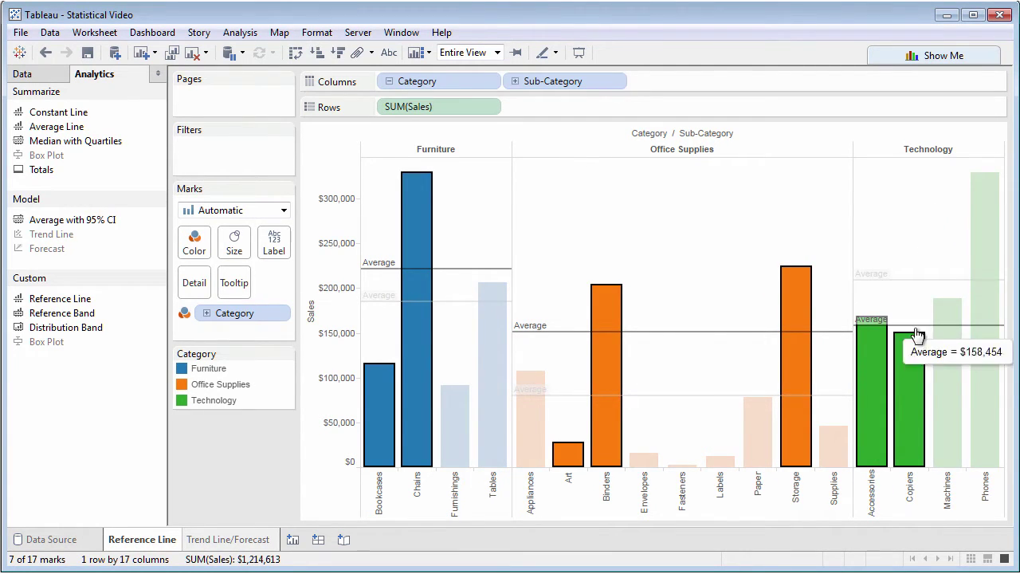
pyautogui.moveTo(735, 332)
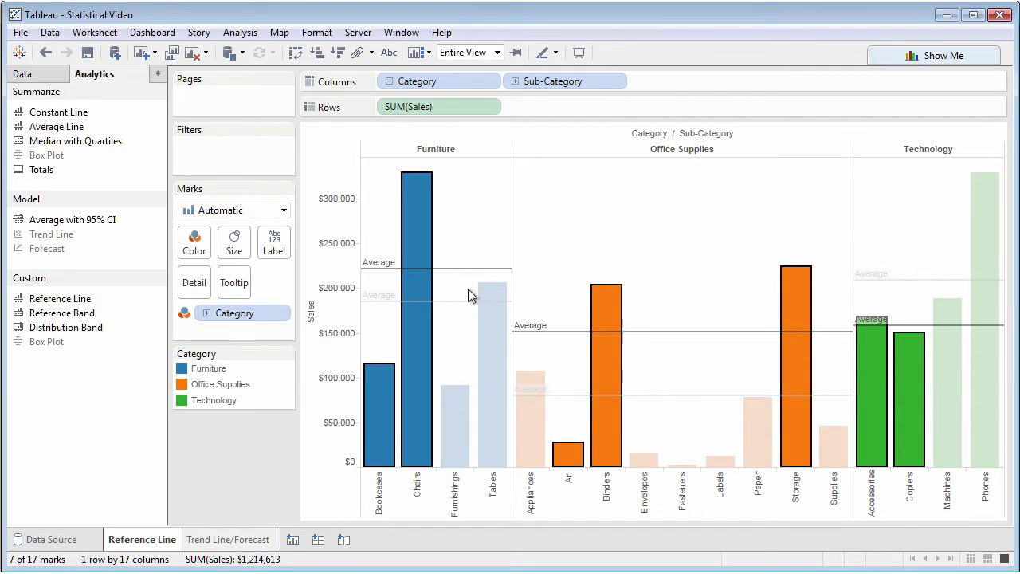
pyautogui.click(470, 222)
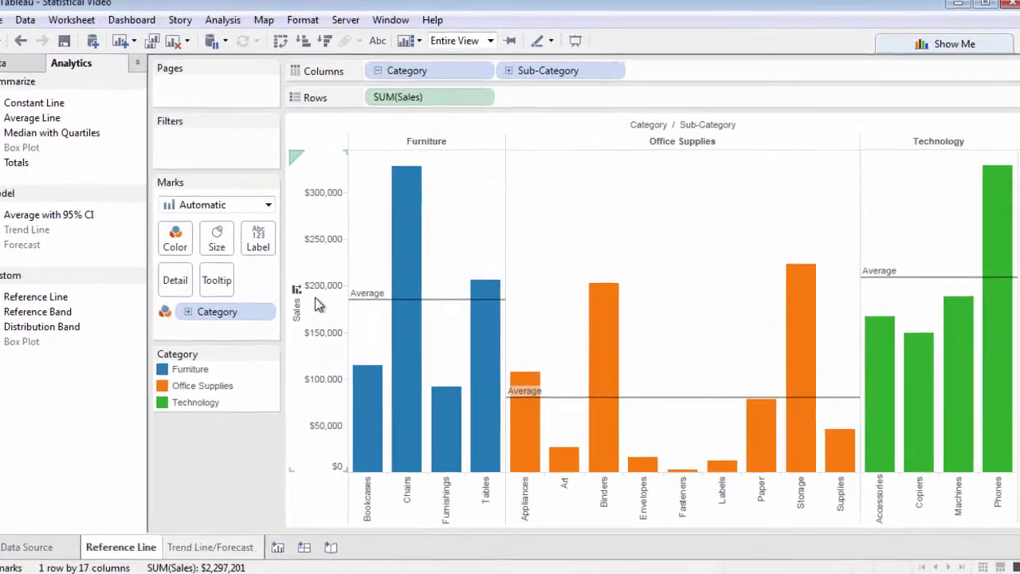
# Check the existing average line's settings unchanged, then remove the per-category average lines.
pyautogui.rightClick(321, 301)
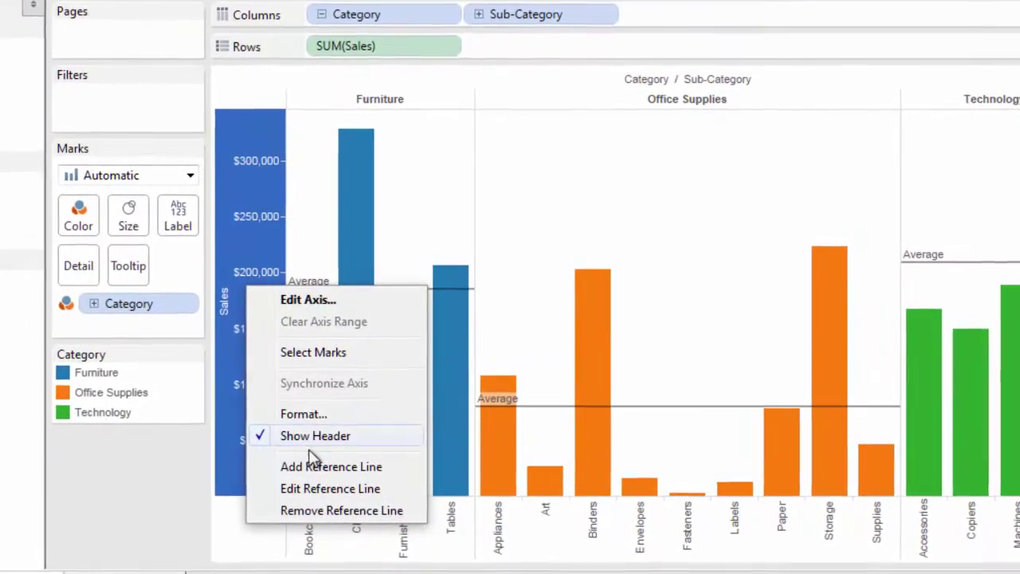
pyautogui.click(318, 490)
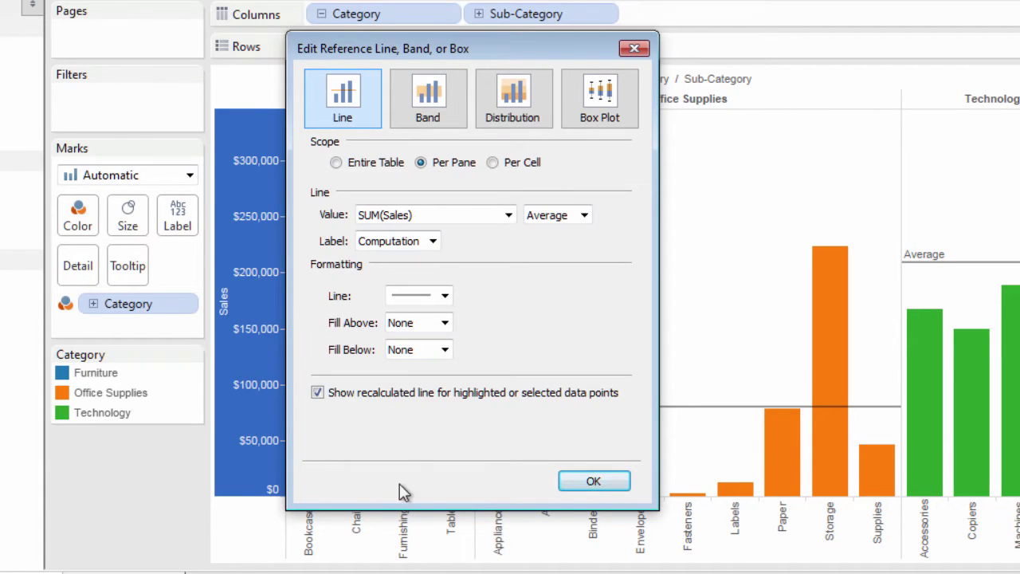
pyautogui.click(634, 50)
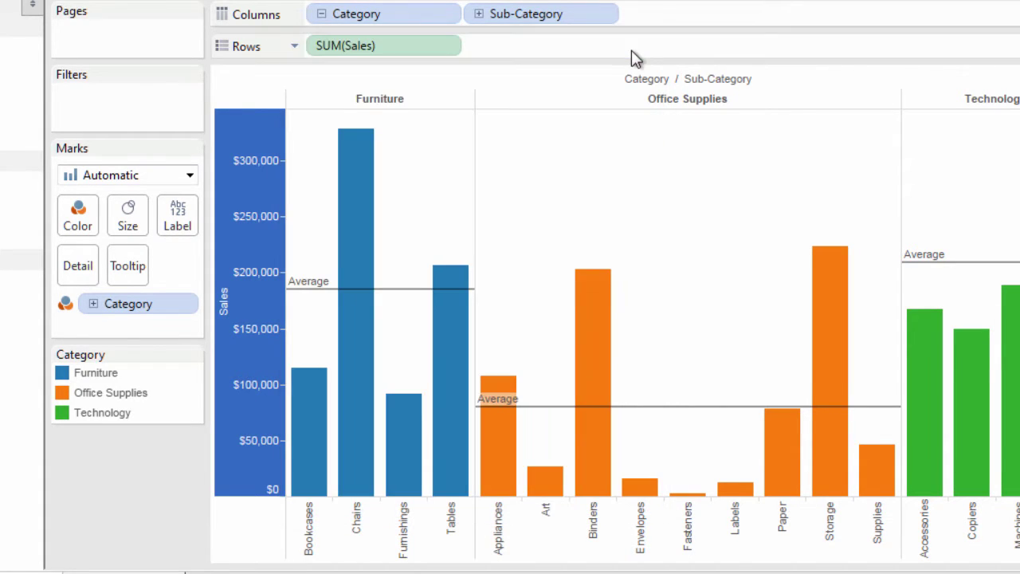
pyautogui.rightClick(394, 291)
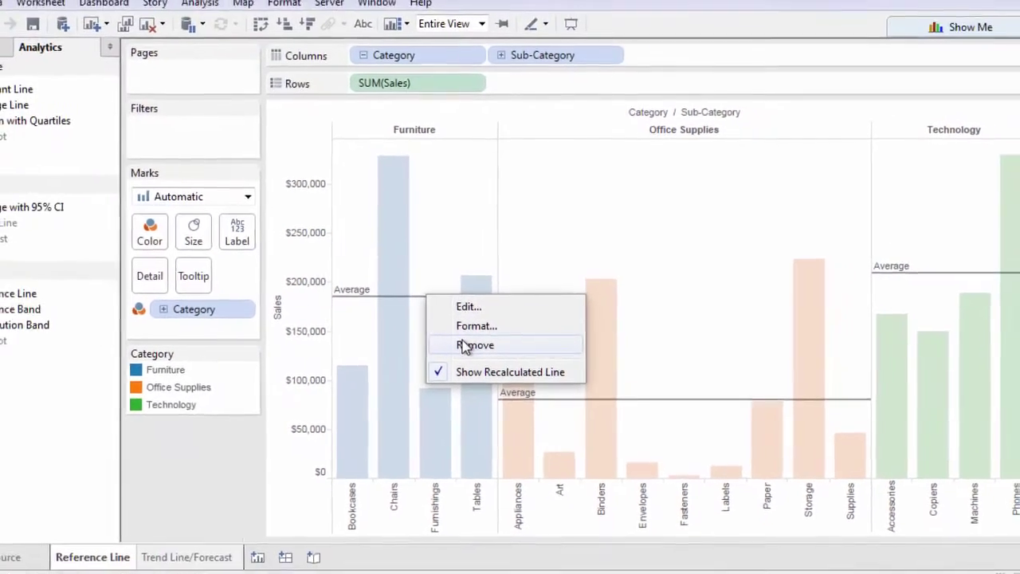
pyautogui.click(448, 344)
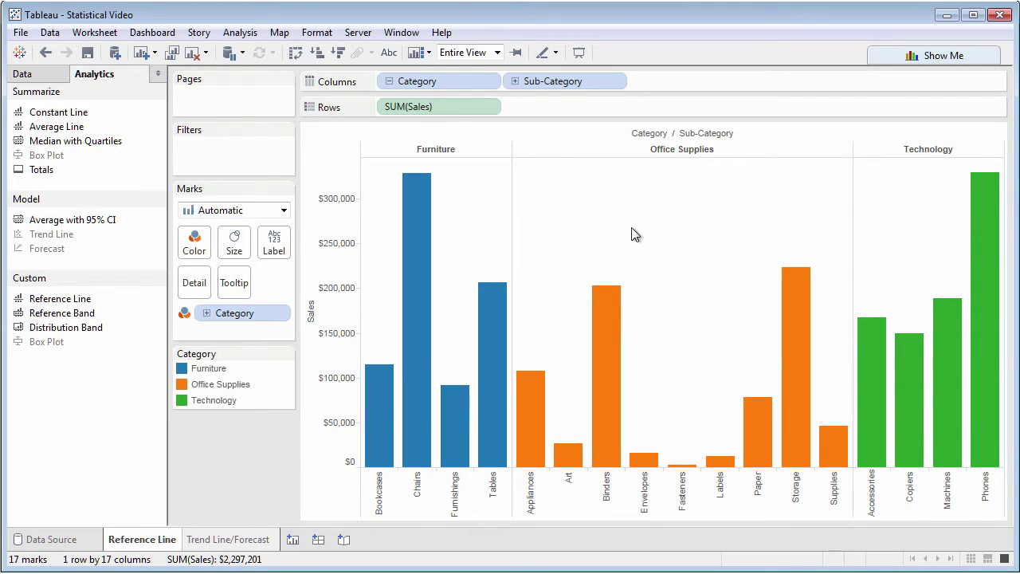
# Add per-pane average reference lines from the Sales axis, then undo them.
pyautogui.rightClick(348, 253)
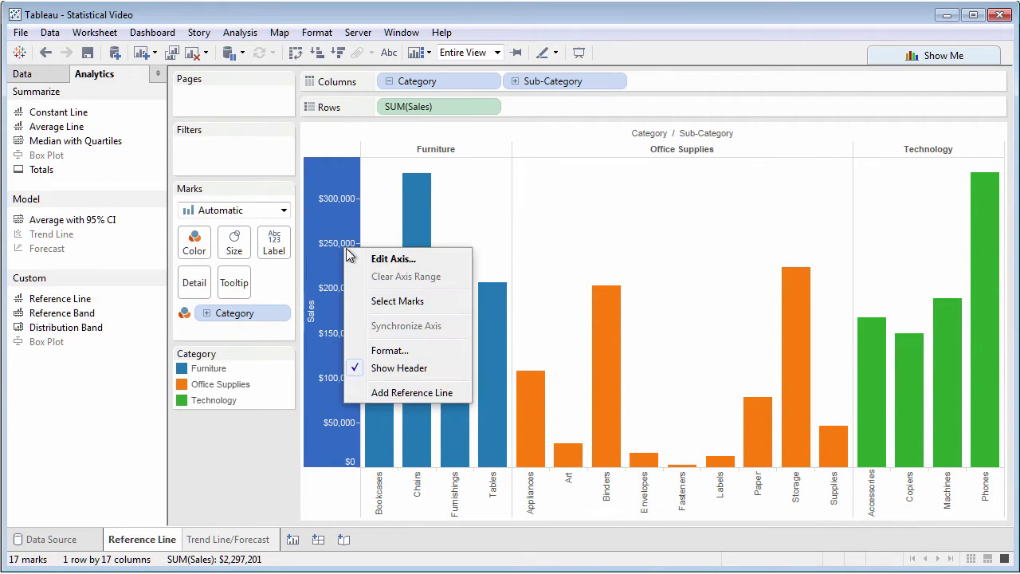
pyautogui.click(394, 391)
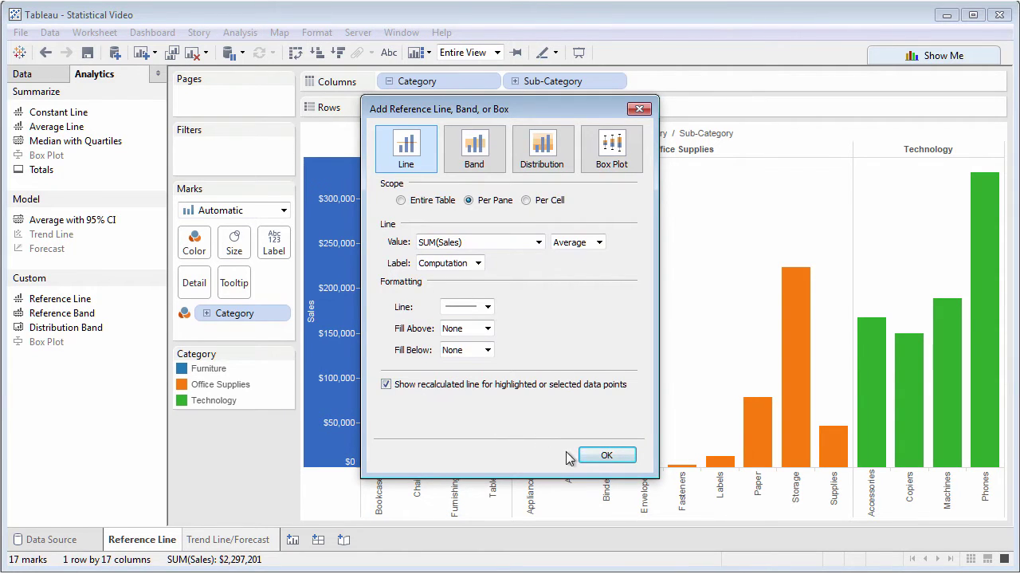
pyautogui.click(599, 456)
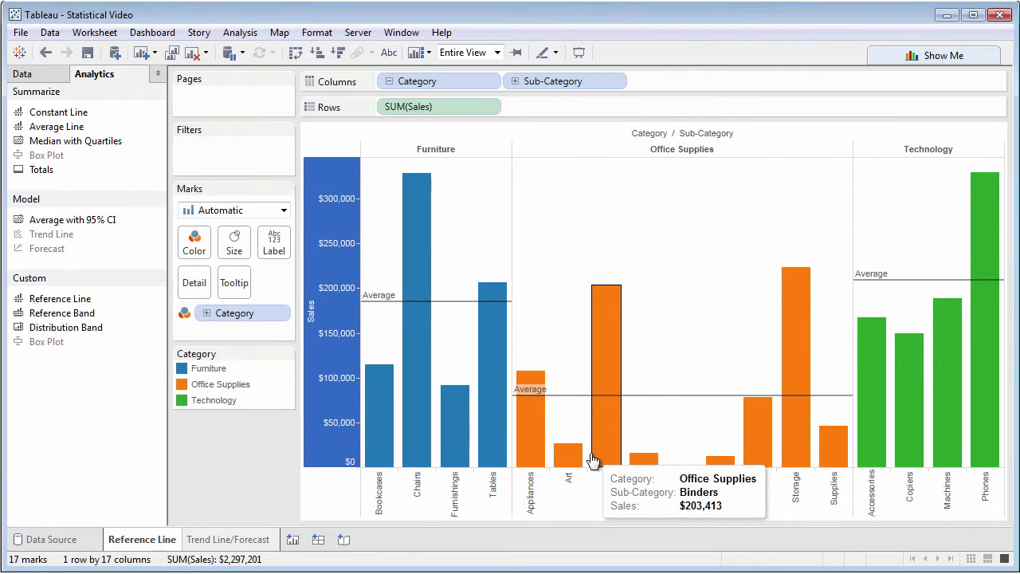
pyautogui.hotkey('ctrl', 'z')
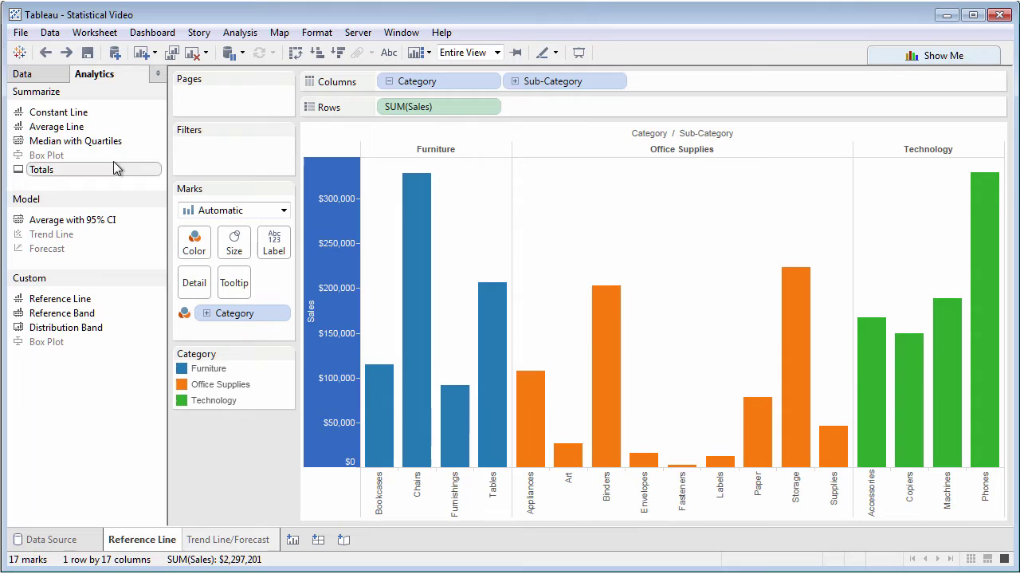
# Try per-pane Median with Quartiles, undo it, and add per-pane Average with 95% CI instead.
pyautogui.moveTo(82, 152); pyautogui.dragTo(518, 168)
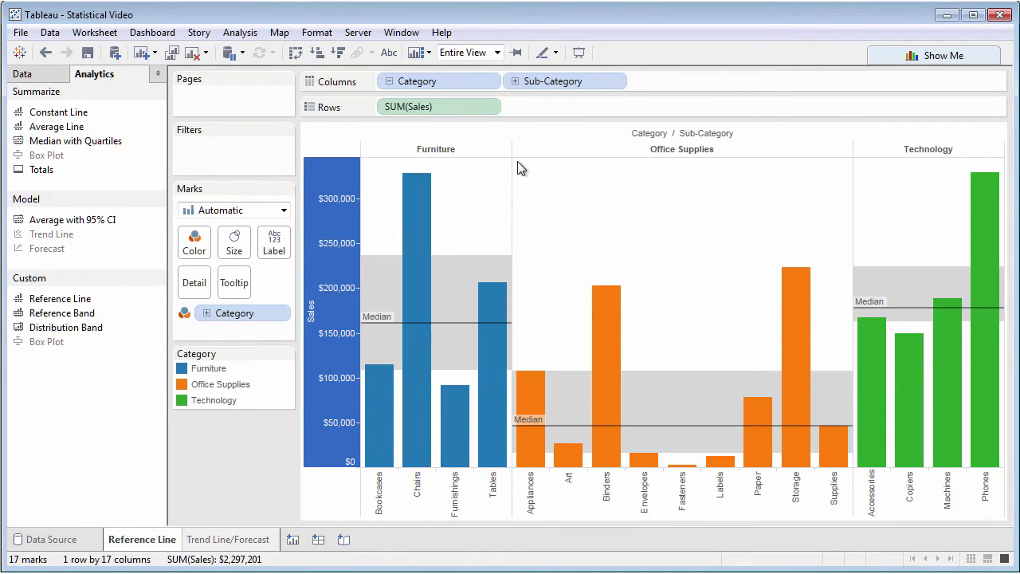
pyautogui.hotkey('ctrl', 'z')
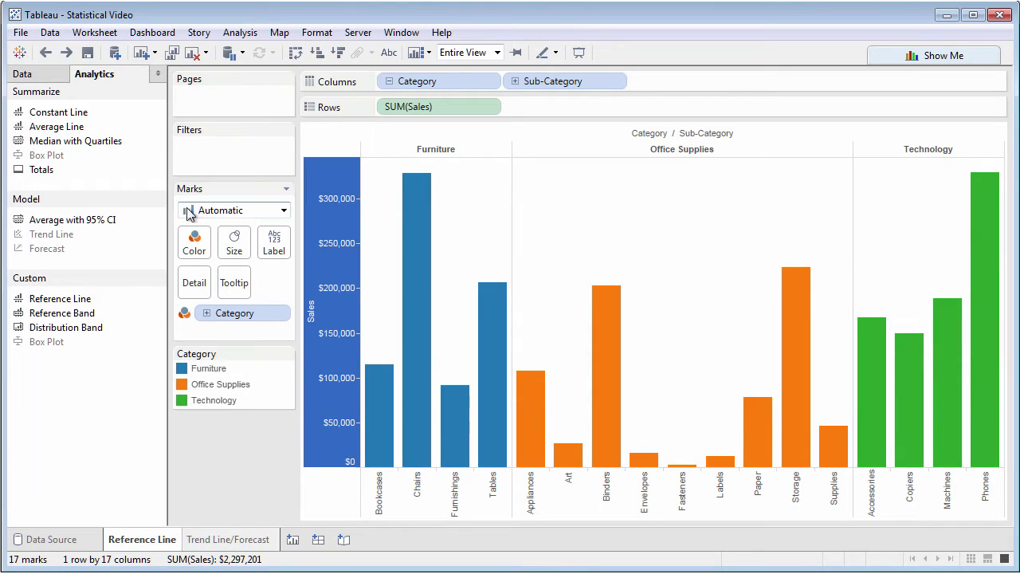
pyautogui.moveTo(103, 225); pyautogui.dragTo(497, 166)
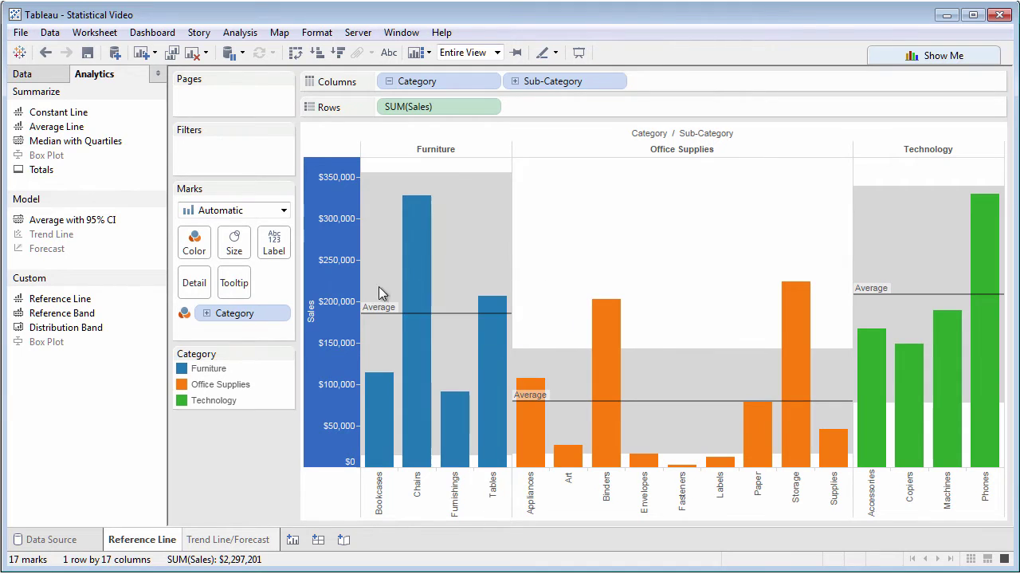
# Remove the 95% confidence interval bands and the per-category average lines.
pyautogui.rightClick(339, 317)
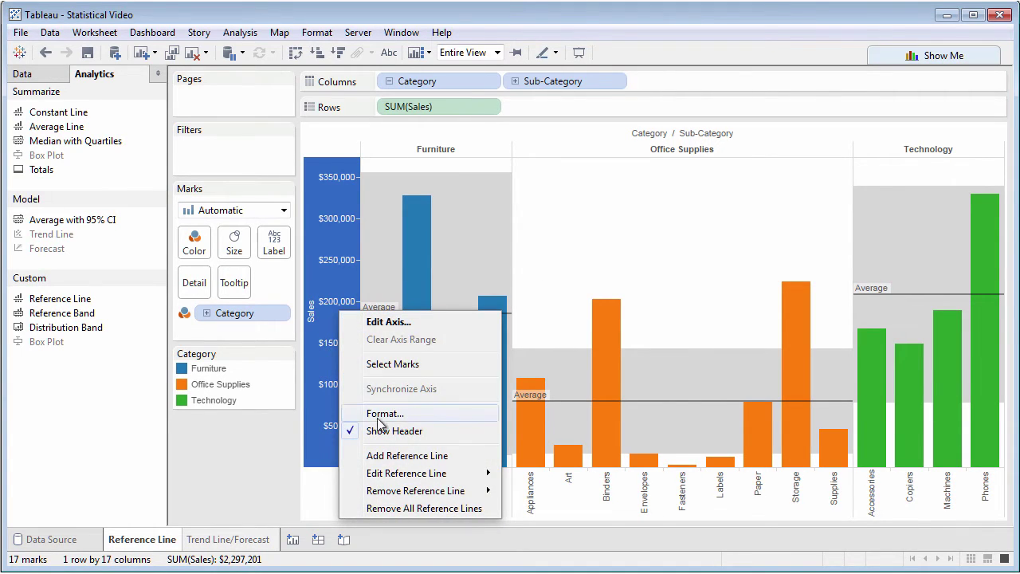
pyautogui.moveTo(426, 490)
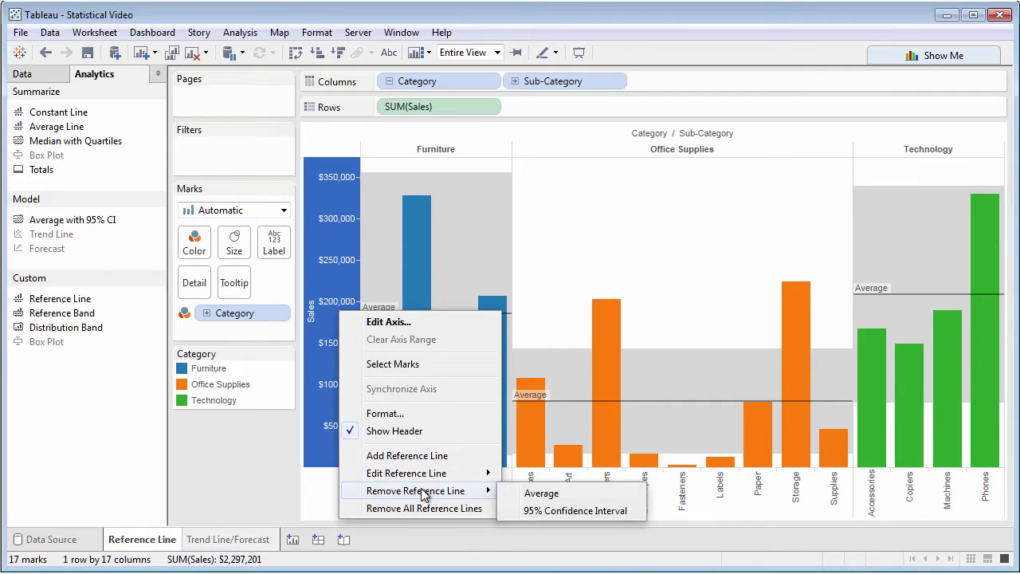
pyautogui.click(532, 511)
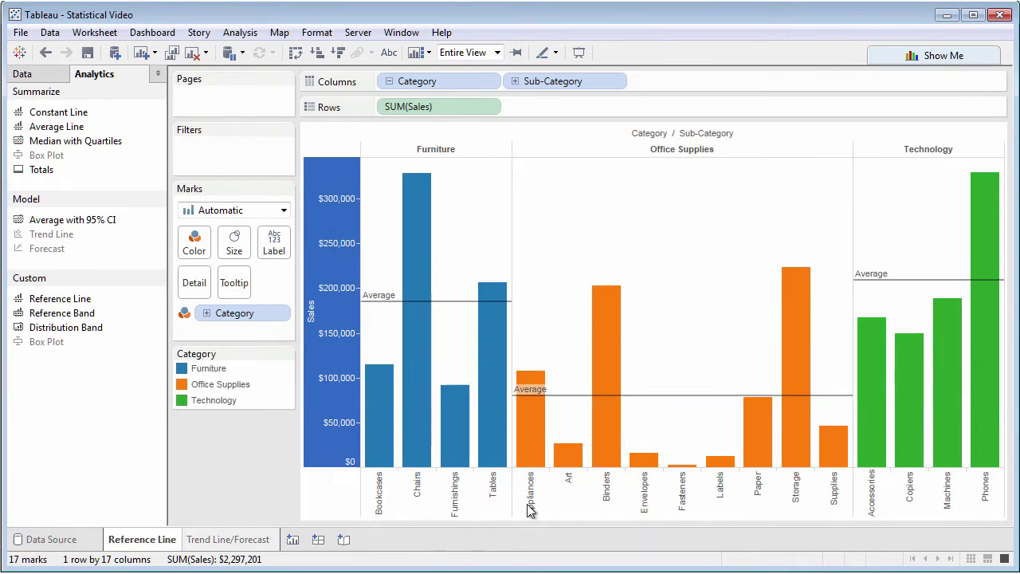
pyautogui.rightClick(455, 302)
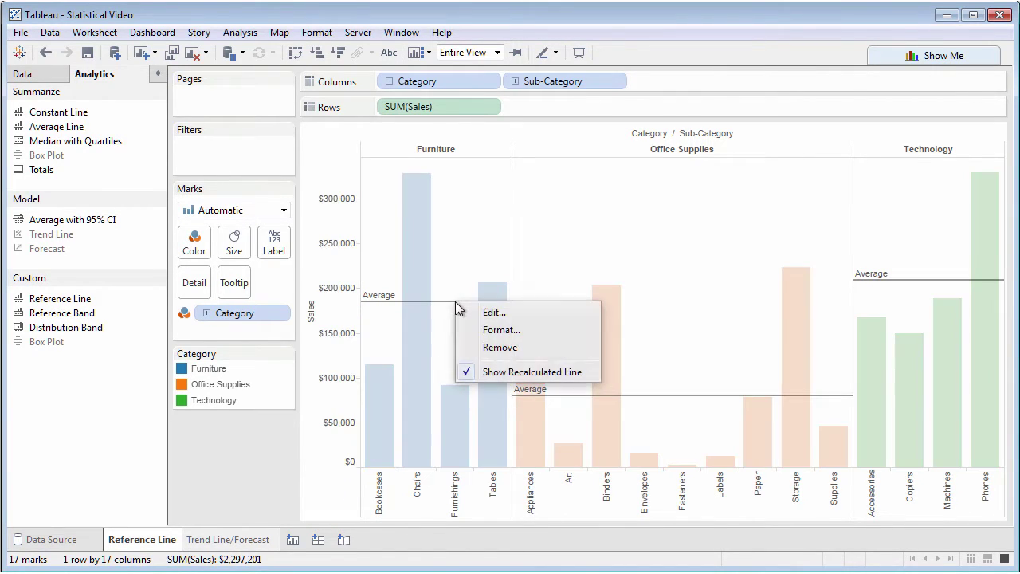
pyautogui.click(489, 345)
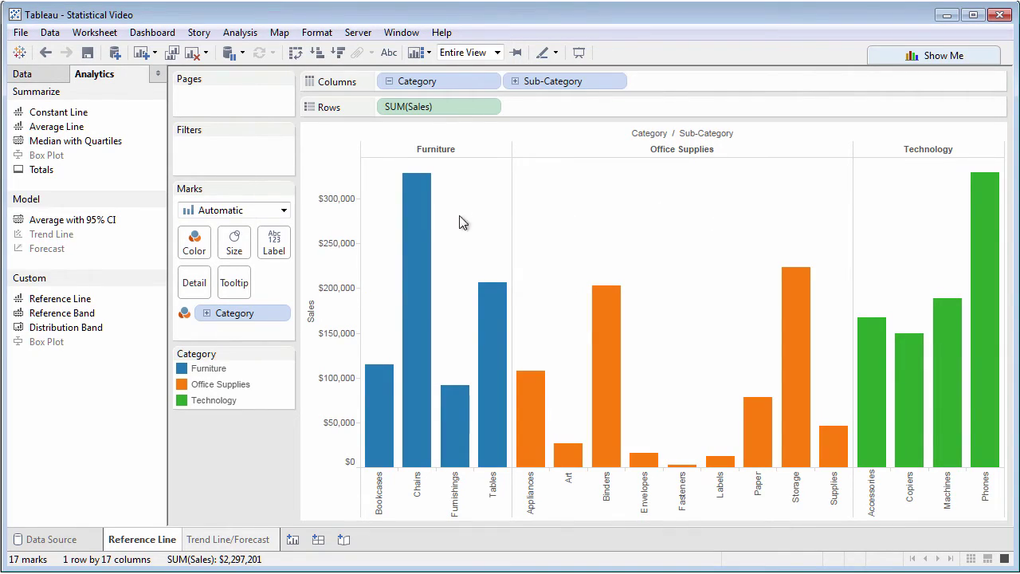
# Add a 60%–80% of average distribution band from the Sales axis, then undo it.
pyautogui.rightClick(344, 214)
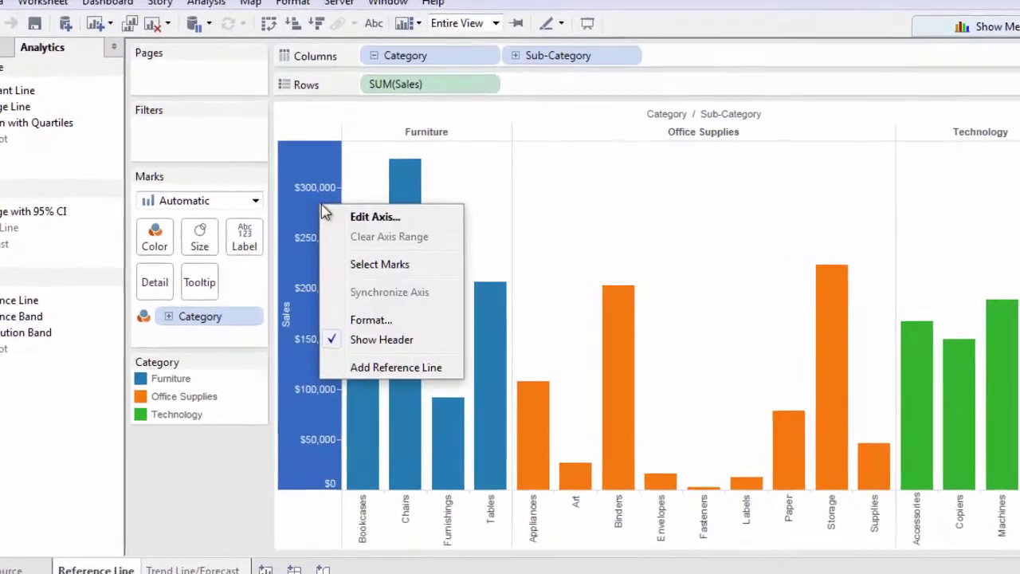
pyautogui.click(380, 368)
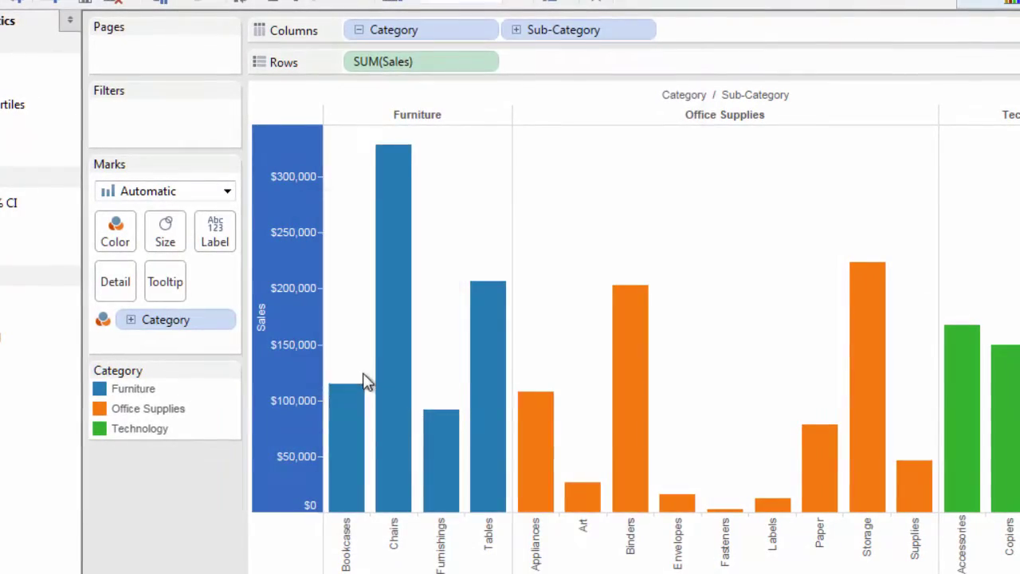
pyautogui.click(552, 115)
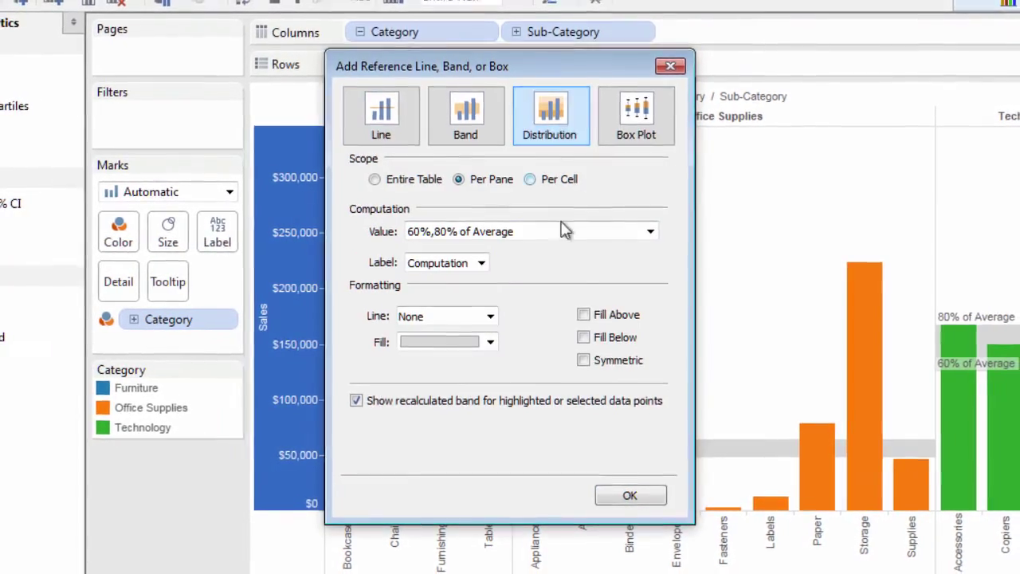
pyautogui.click(622, 484)
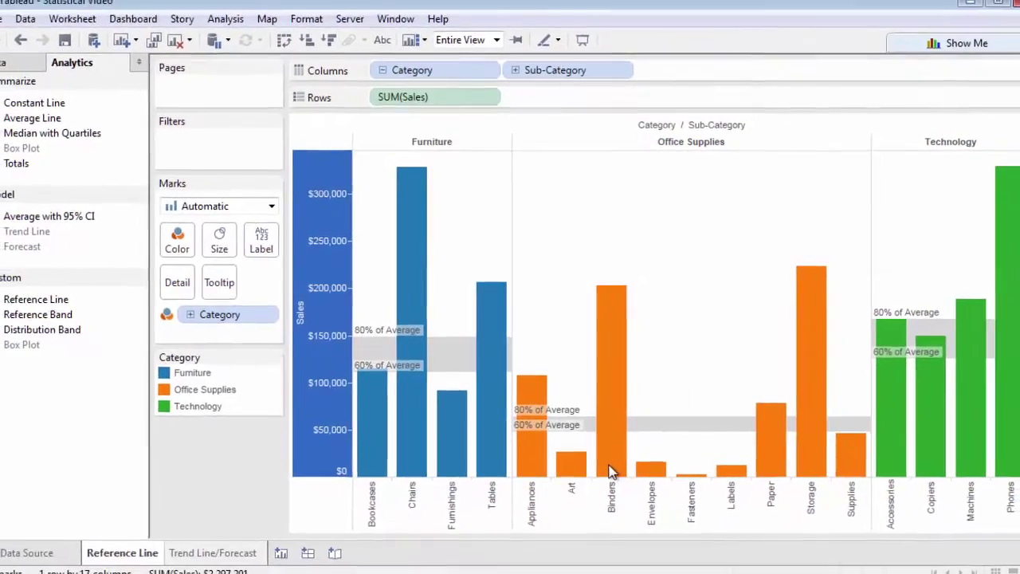
pyautogui.hotkey('ctrl', 'z')
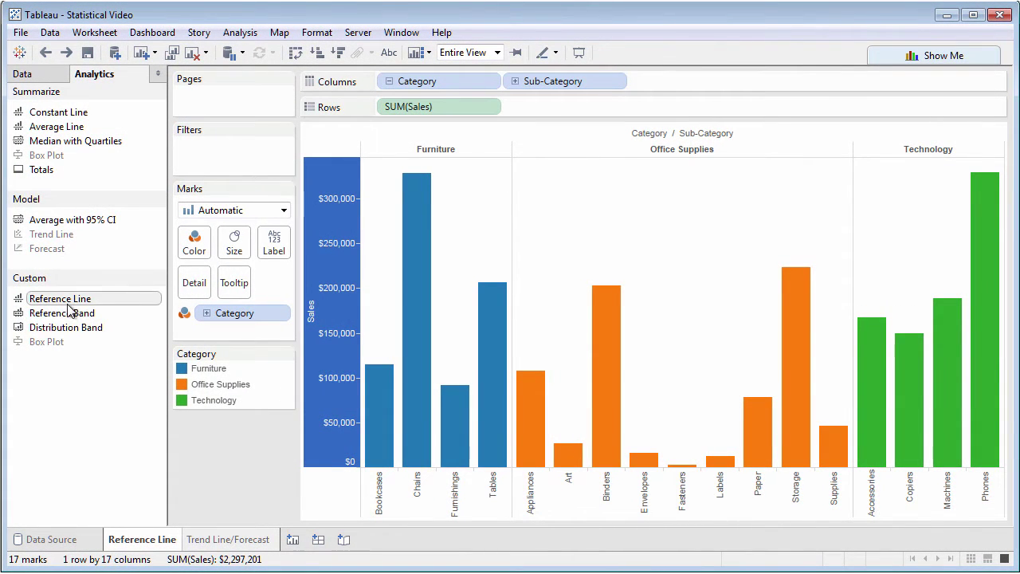
# Add a per-pane average line, a min–max reference band and a 60%–80% distribution band, closing each dialog.
pyautogui.moveTo(64, 300); pyautogui.dragTo(492, 173)
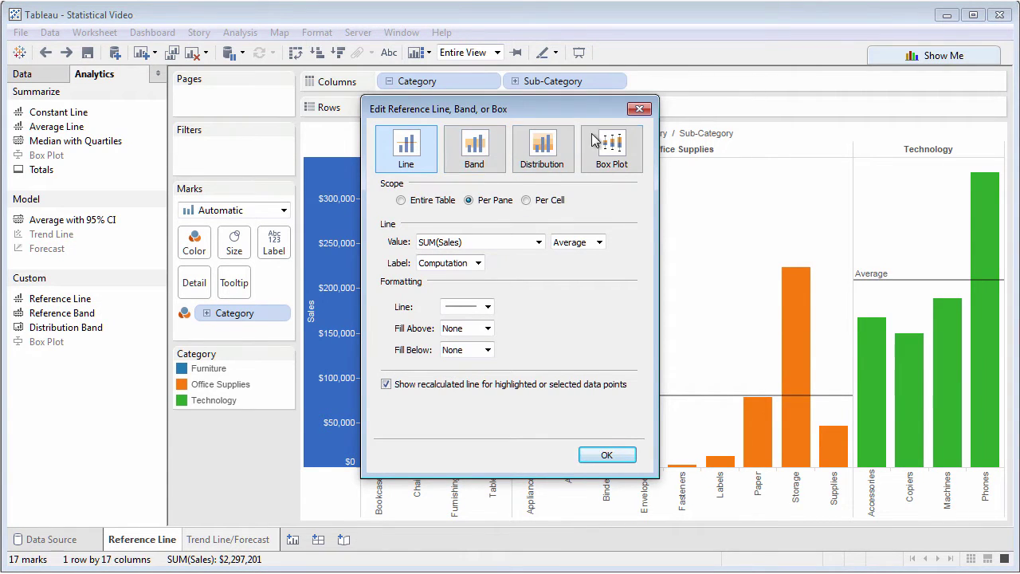
pyautogui.click(634, 110)
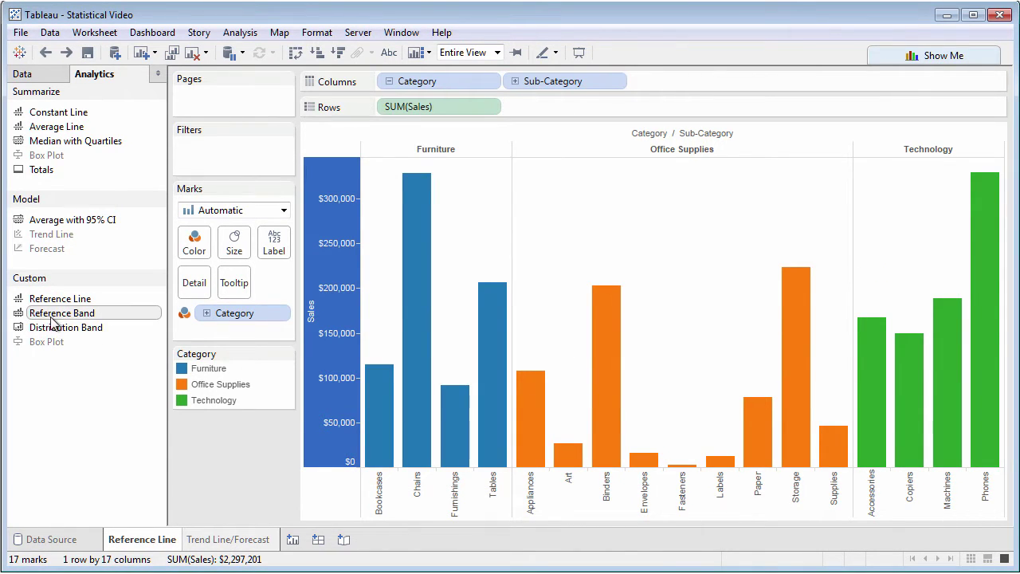
pyautogui.moveTo(62, 312); pyautogui.dragTo(489, 169)
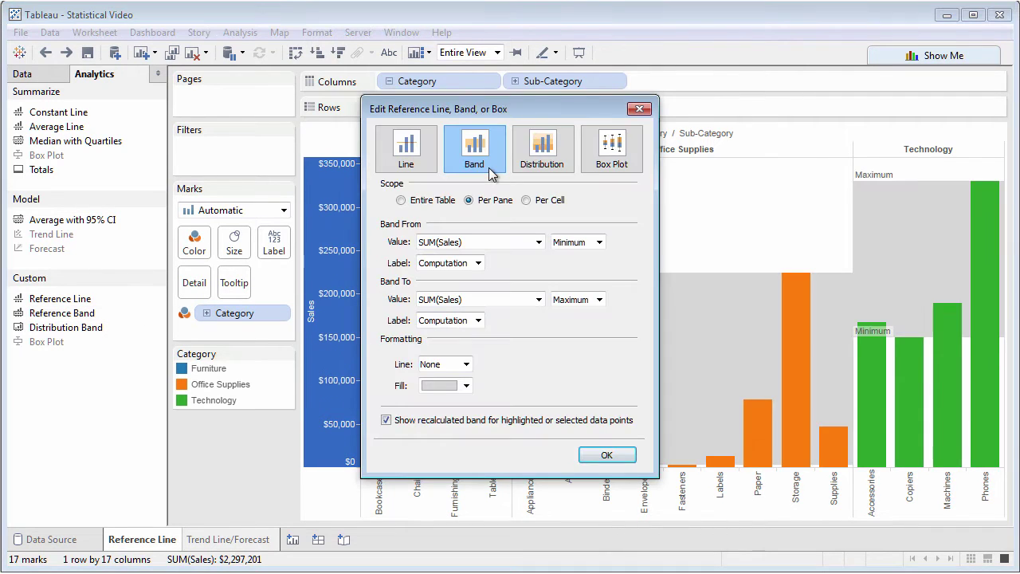
pyautogui.click(638, 108)
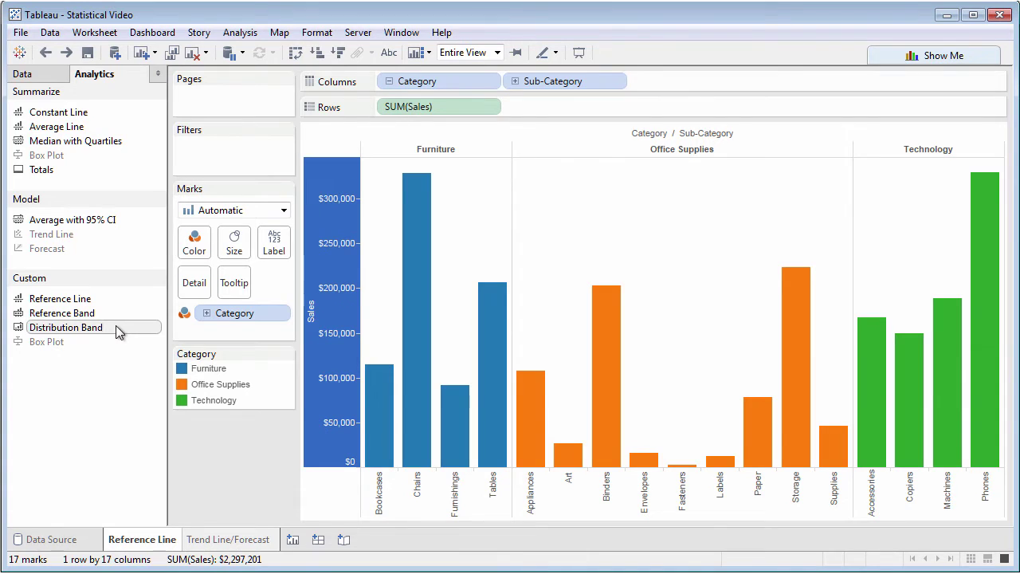
pyautogui.moveTo(104, 327); pyautogui.dragTo(504, 164)
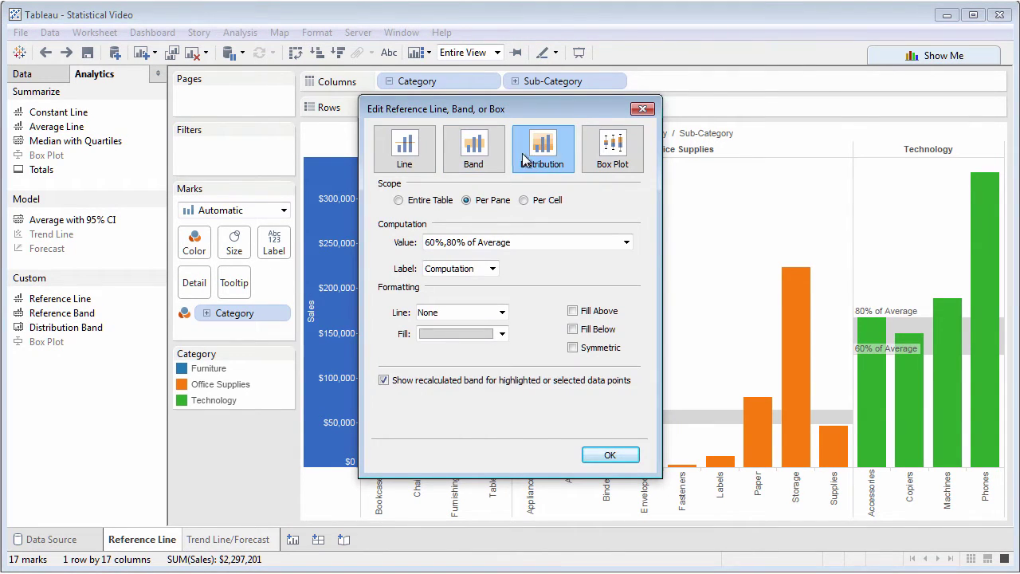
pyautogui.click(642, 108)
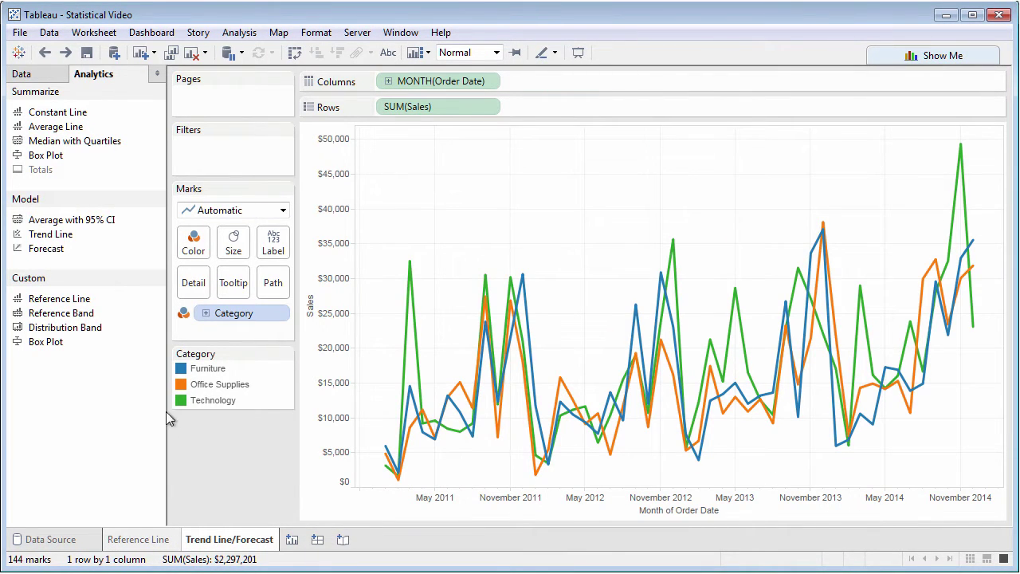
pyautogui.moveTo(35, 246); pyautogui.dragTo(713, 173)
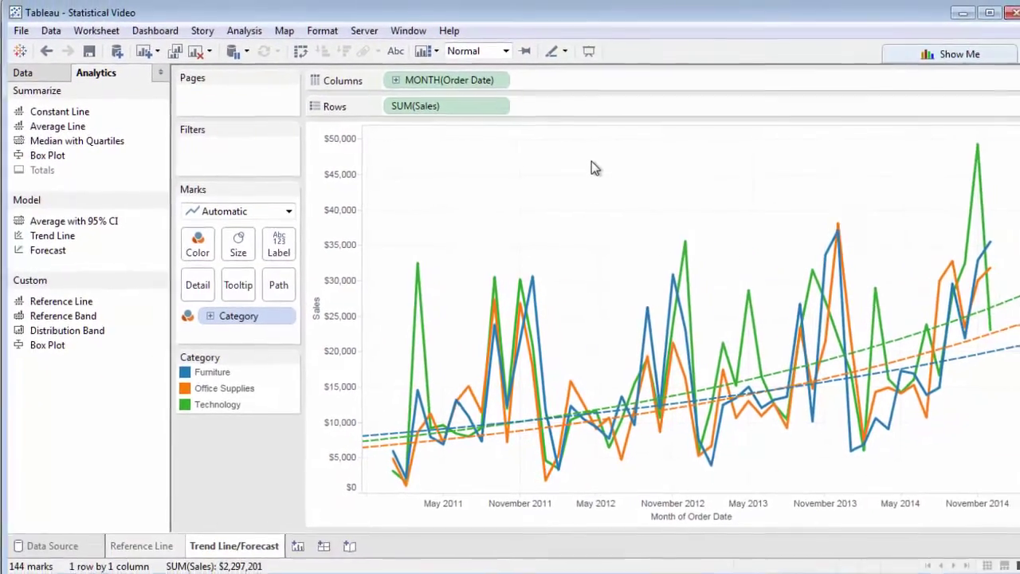
pyautogui.hotkey('ctrl', 'z')
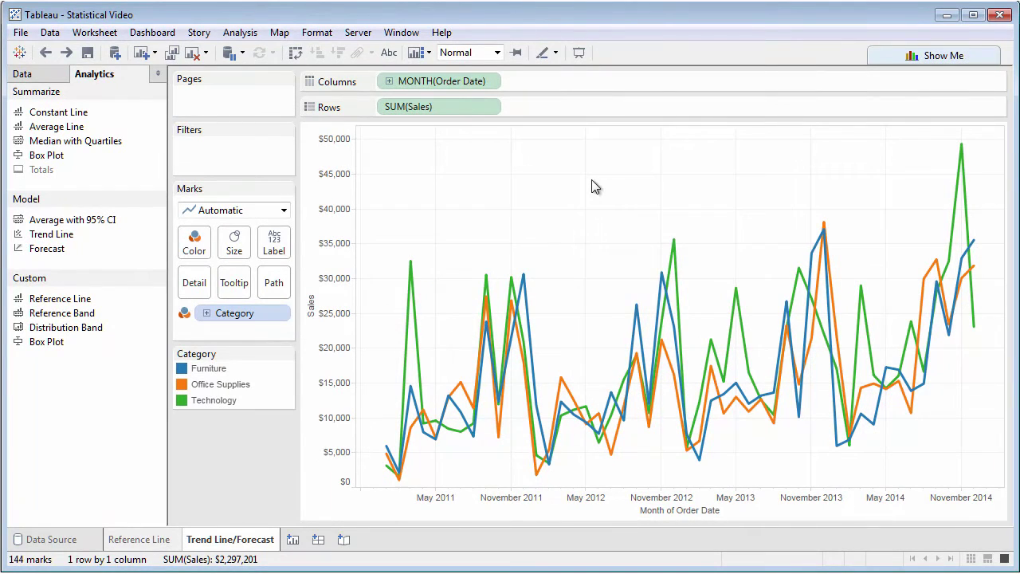
# Show linear trend lines with confidence bands for each category.
pyautogui.rightClick(593, 187)
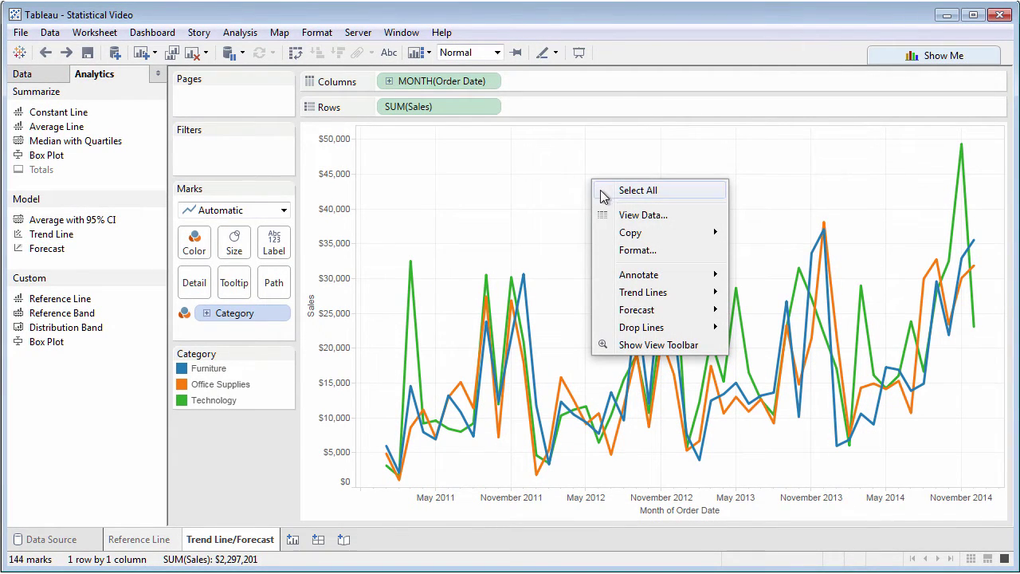
pyautogui.moveTo(674, 292)
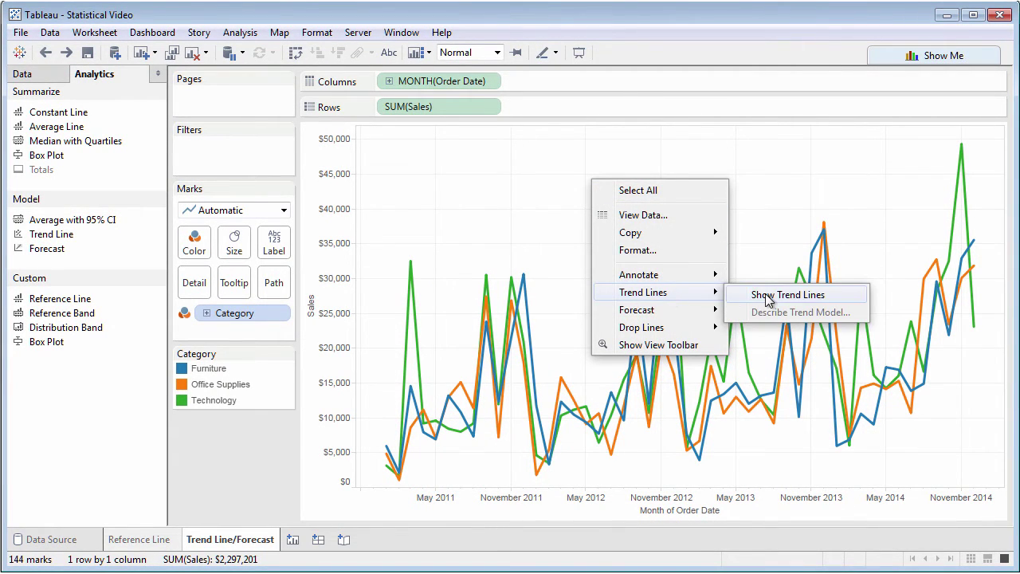
pyautogui.click(770, 296)
# Review the trend model description, then open the Trend Lines Options dialog.
pyautogui.rightClick(649, 178)
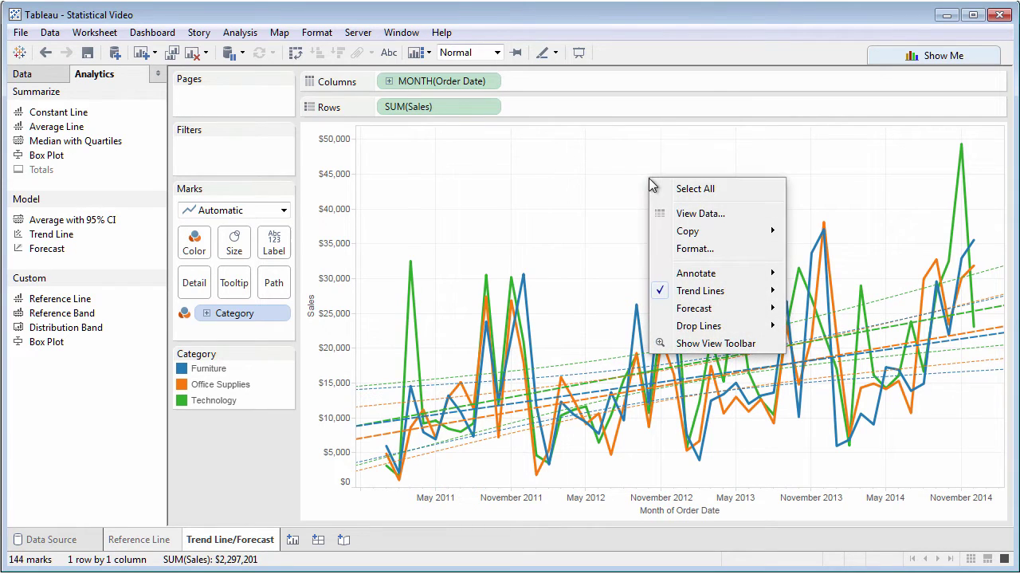
pyautogui.moveTo(716, 293)
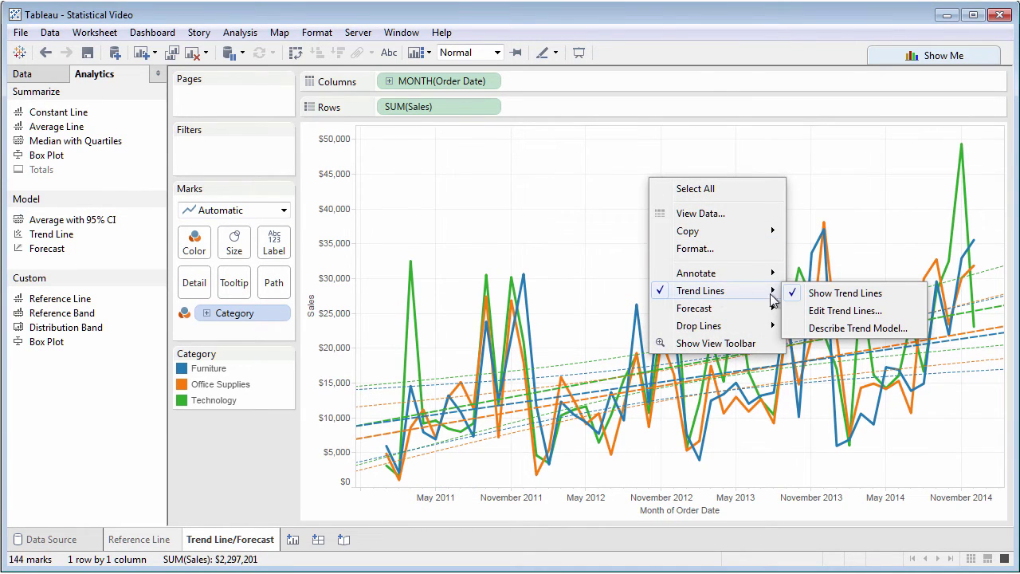
pyautogui.click(821, 327)
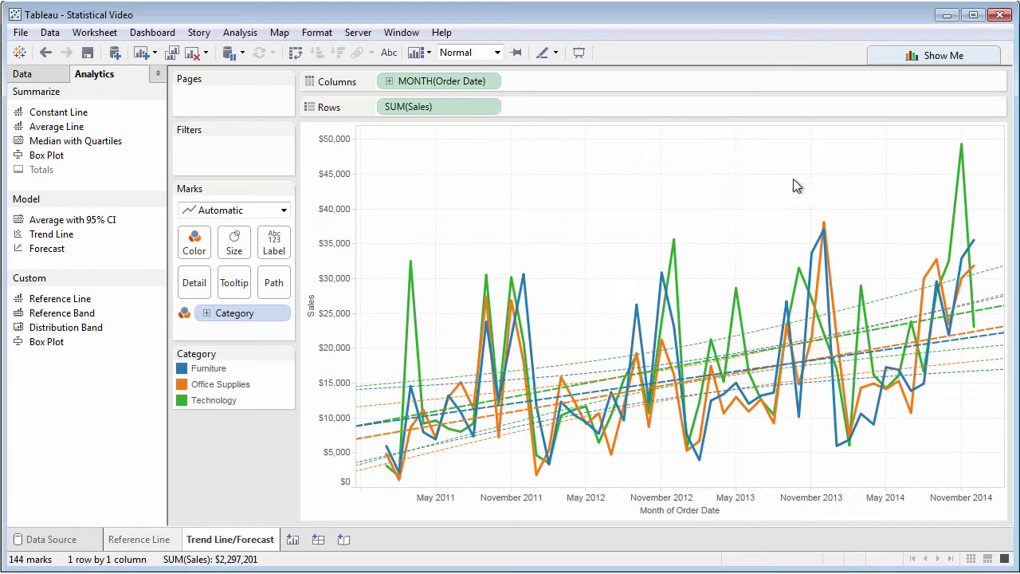
pyautogui.click(833, 182)
pyautogui.rightClick(606, 169)
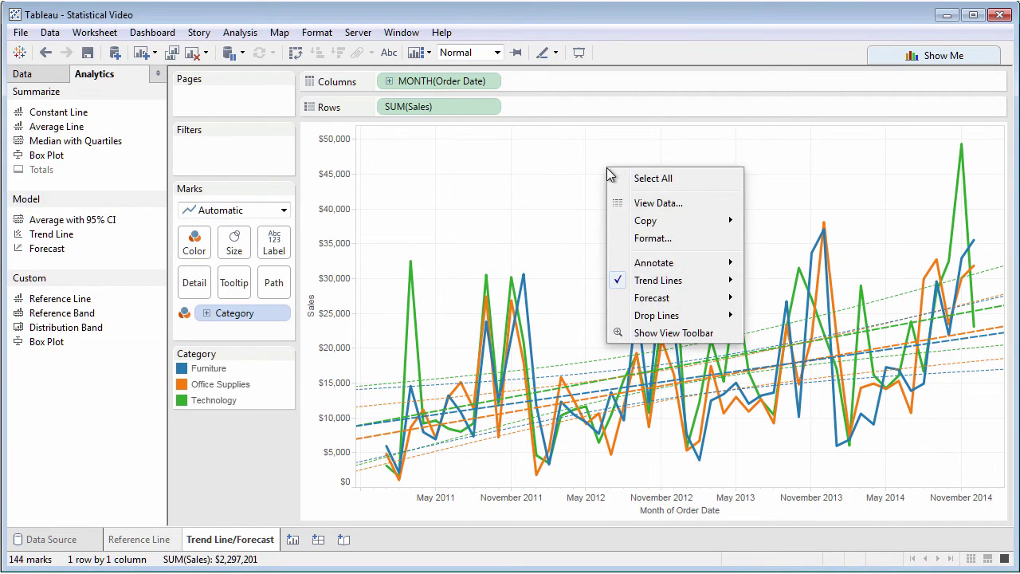
pyautogui.moveTo(684, 283)
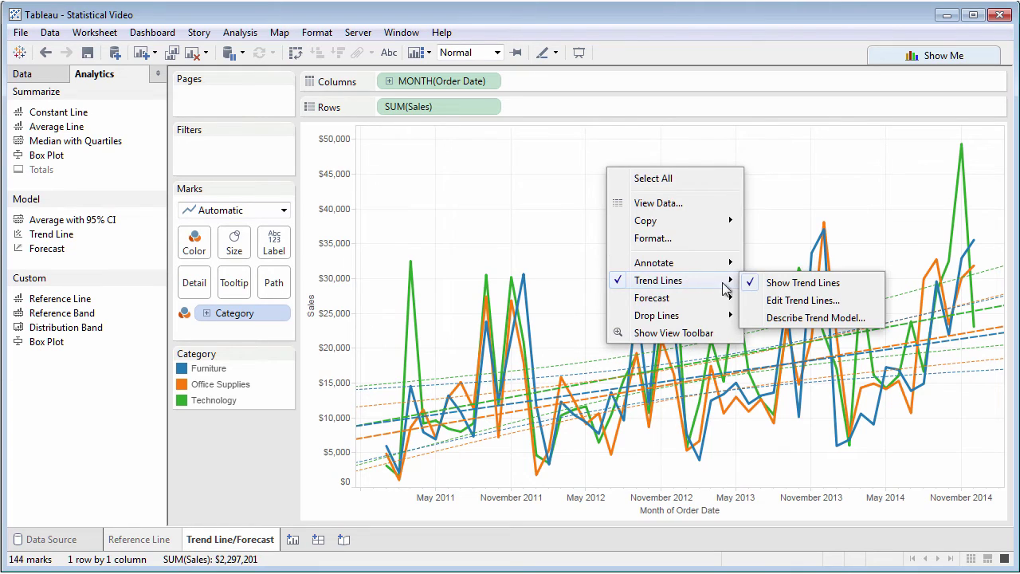
pyautogui.click(776, 300)
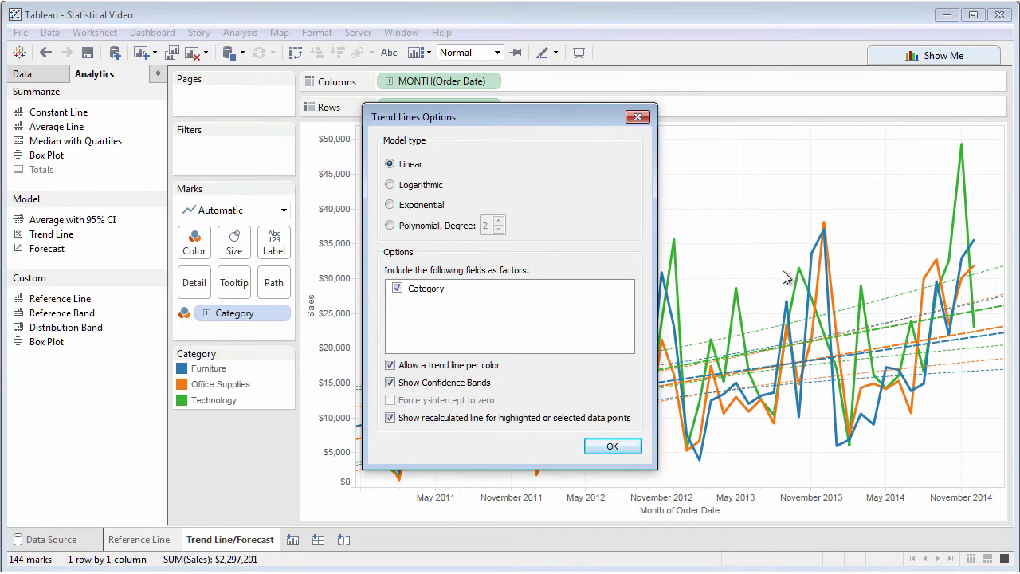
# Preview trend lines recalculated for a selection of peak marks, then undo back to plain sales lines.
pyautogui.click(637, 118)
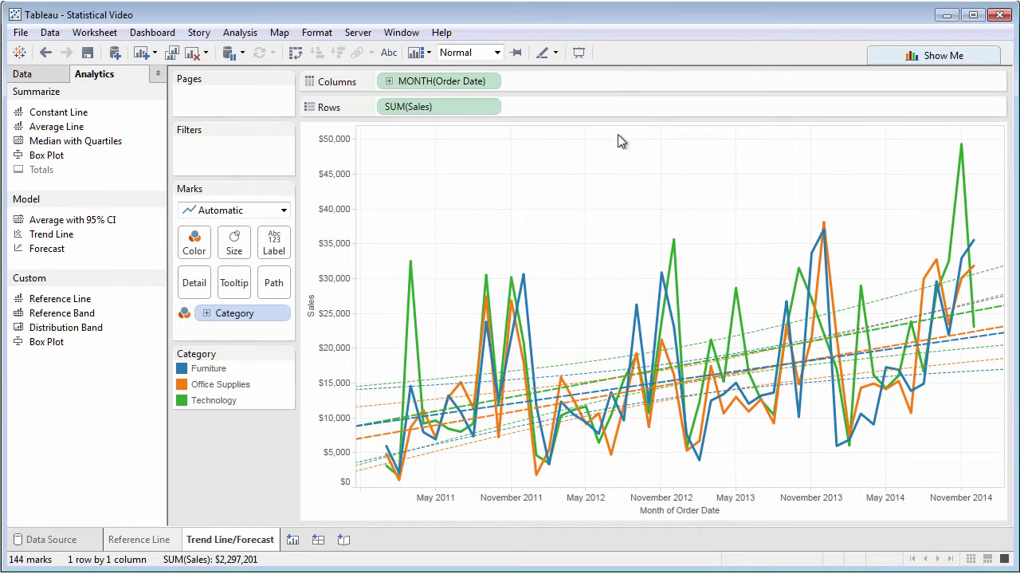
pyautogui.moveTo(391, 216); pyautogui.dragTo(695, 317)
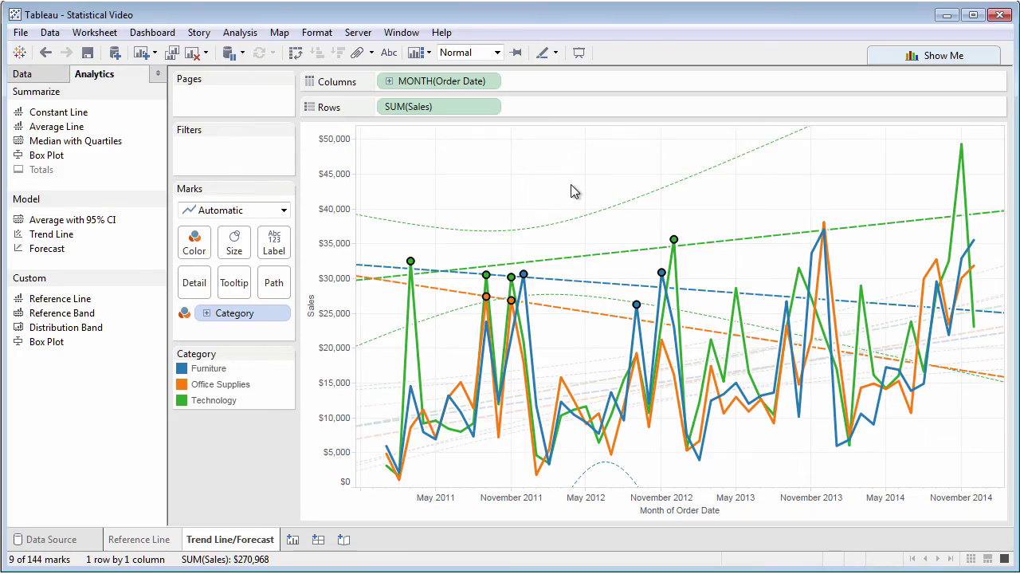
pyautogui.hotkey('ctrl', 'z')
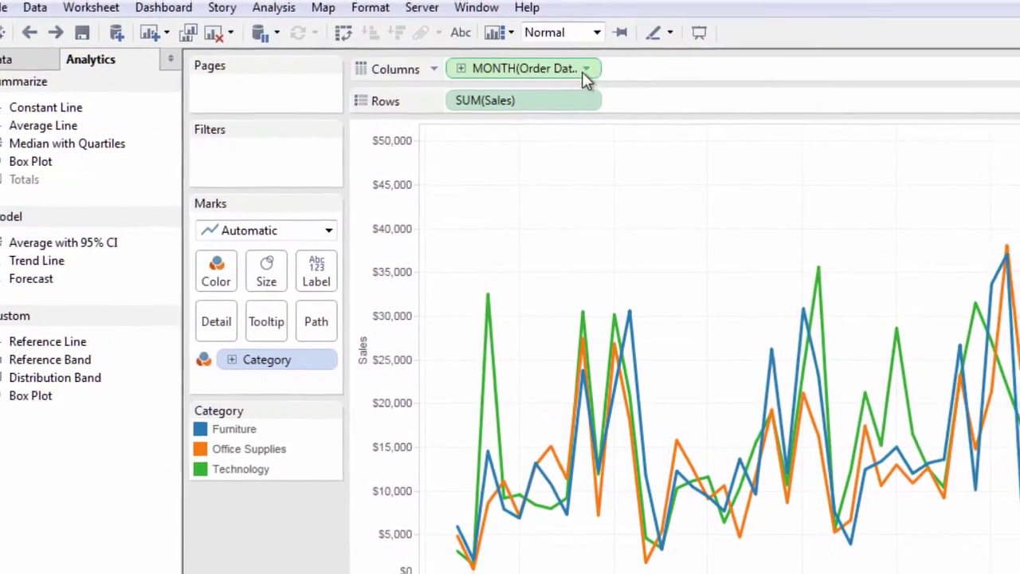
pyautogui.click(615, 78)
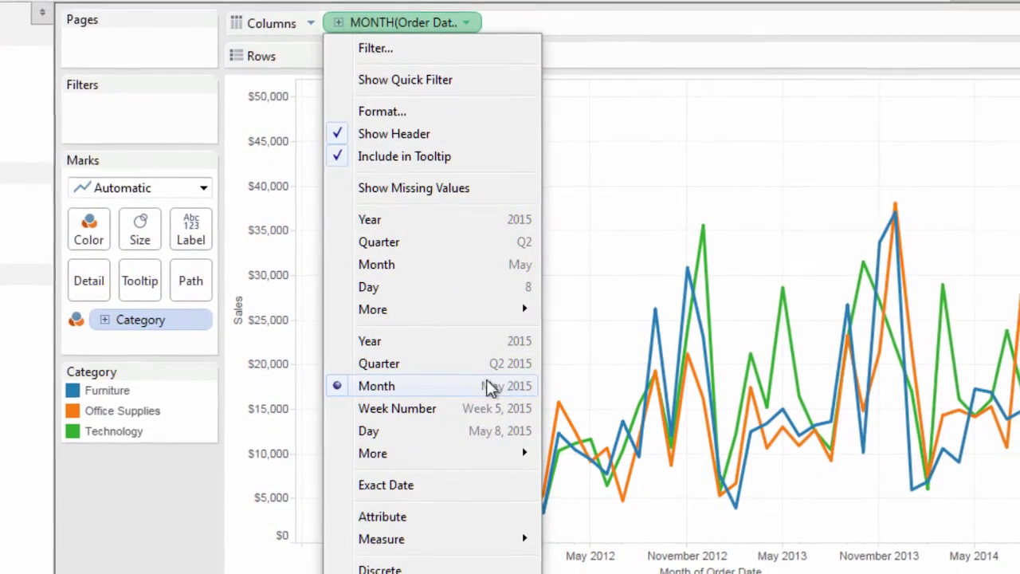
pyautogui.click(592, 189)
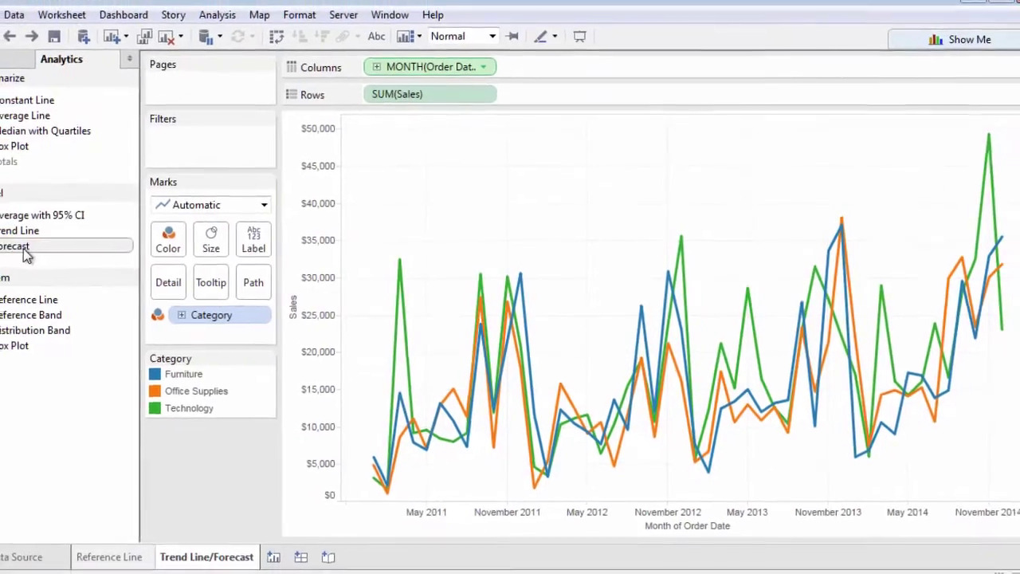
pyautogui.moveTo(0, 252); pyautogui.dragTo(454, 166)
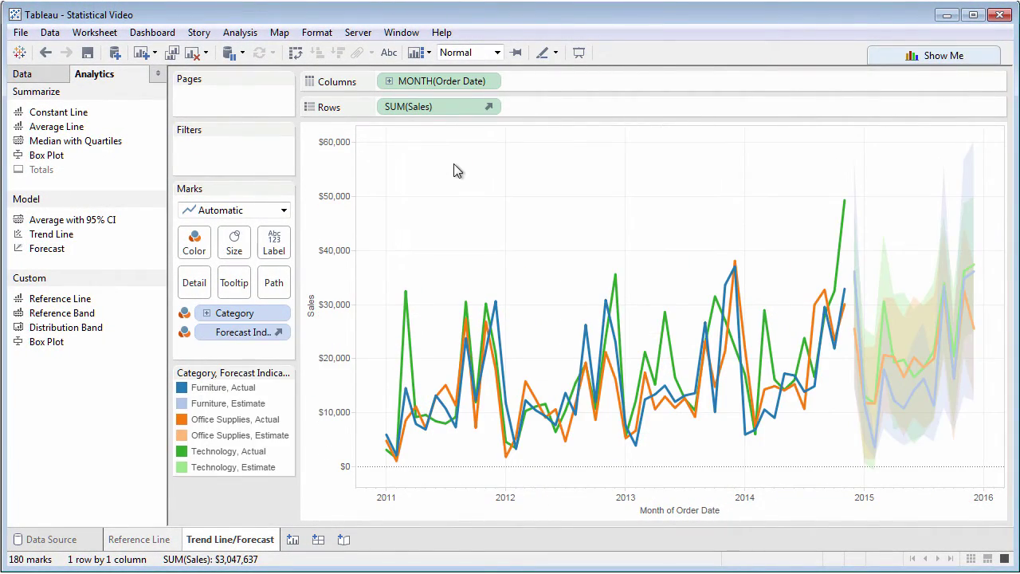
pyautogui.hotkey('ctrl', 'z')
# Show the forecast through 2015 and view its summary: 13 months forward, 12-month seasonality.
pyautogui.rightClick(659, 186)
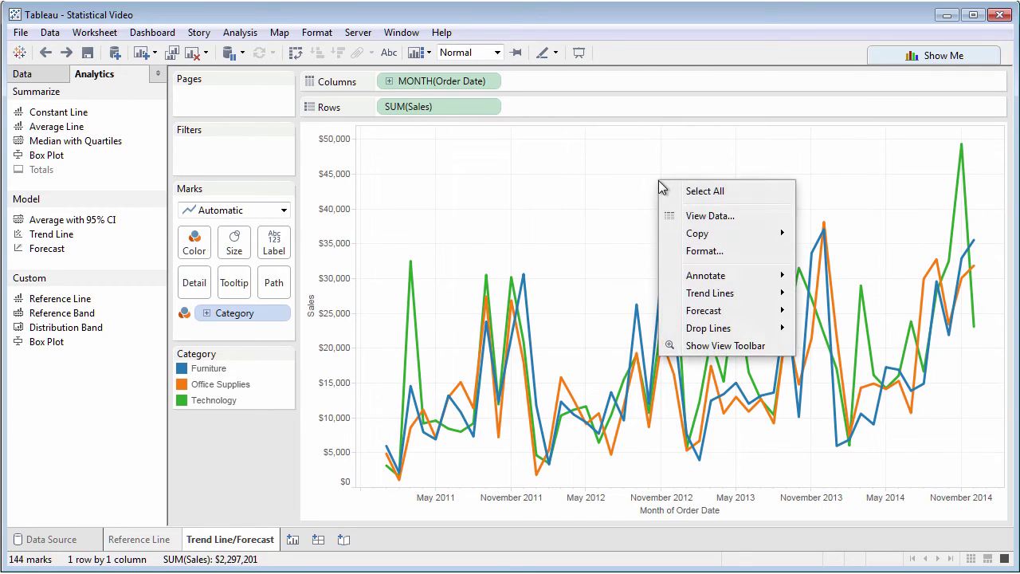
pyautogui.moveTo(733, 315)
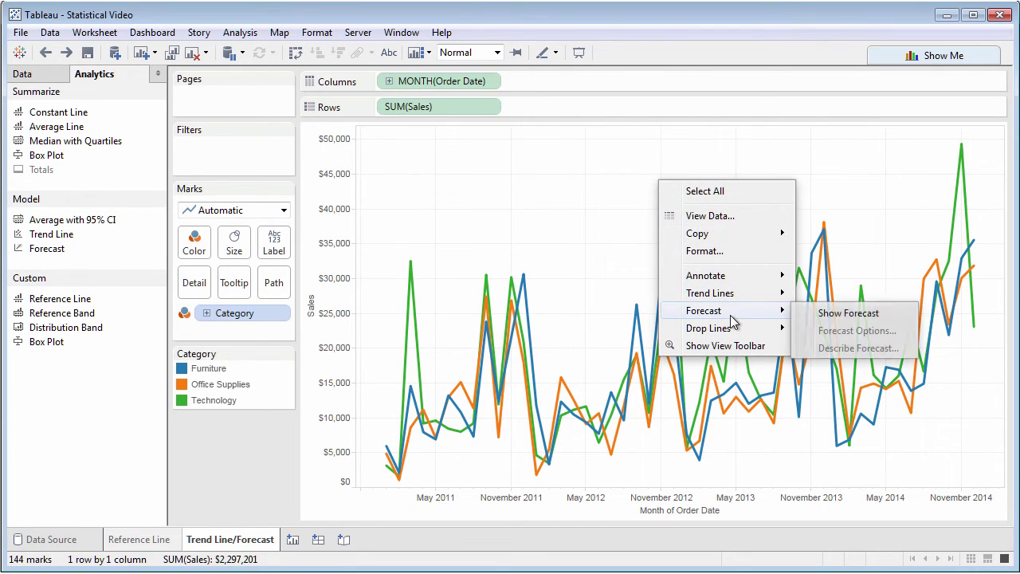
pyautogui.click(831, 312)
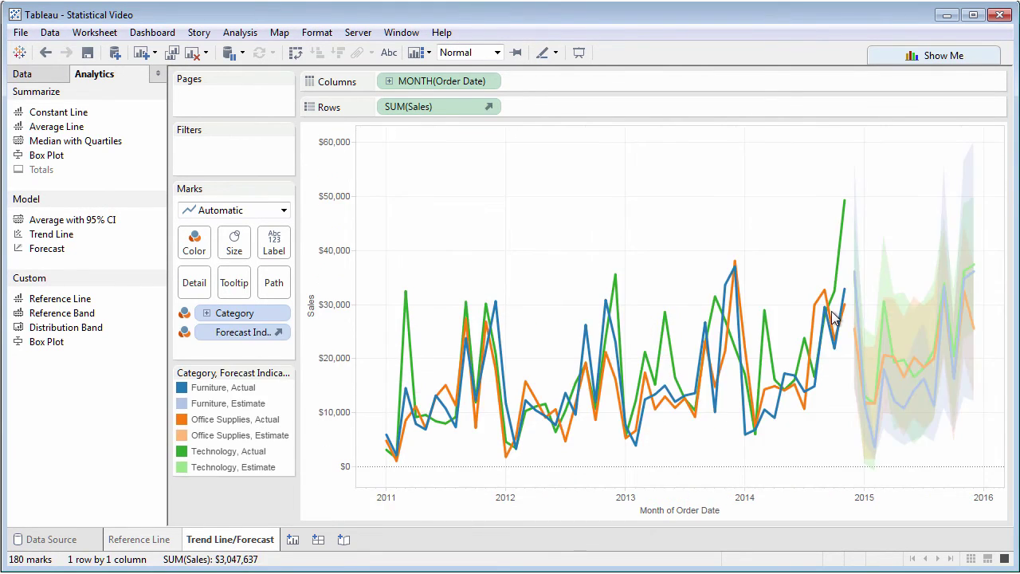
pyautogui.rightClick(754, 197)
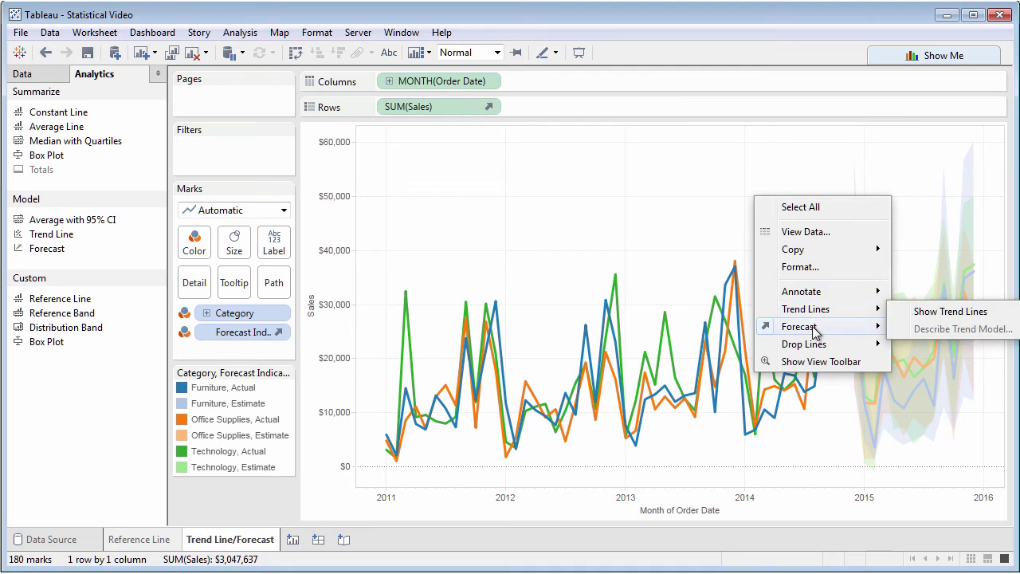
pyautogui.moveTo(821, 327)
pyautogui.click(917, 364)
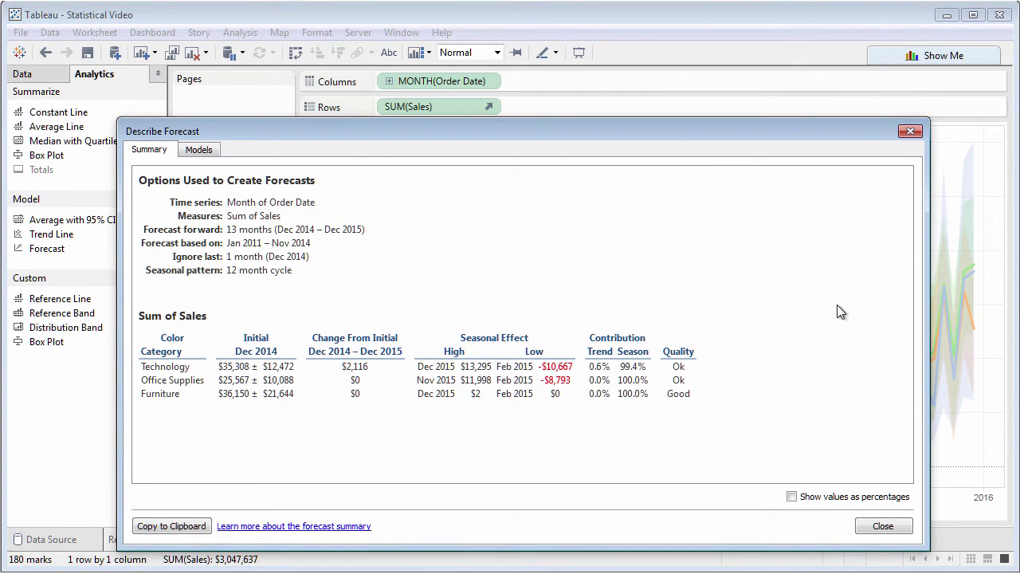
# Open Forecast Options showing the automatic 13-month length and 95% prediction intervals.
pyautogui.click(909, 131)
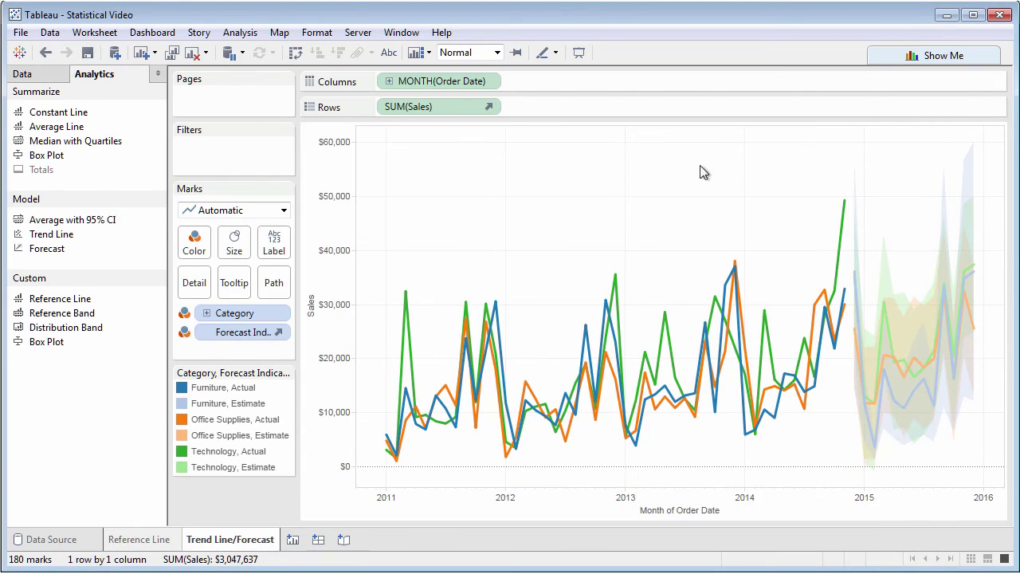
pyautogui.rightClick(637, 166)
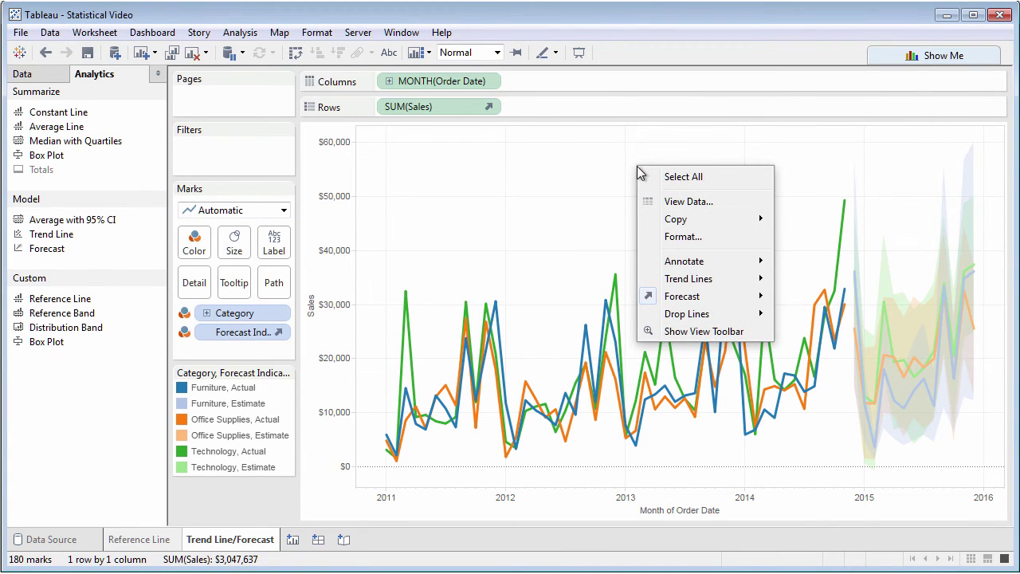
pyautogui.moveTo(690, 298)
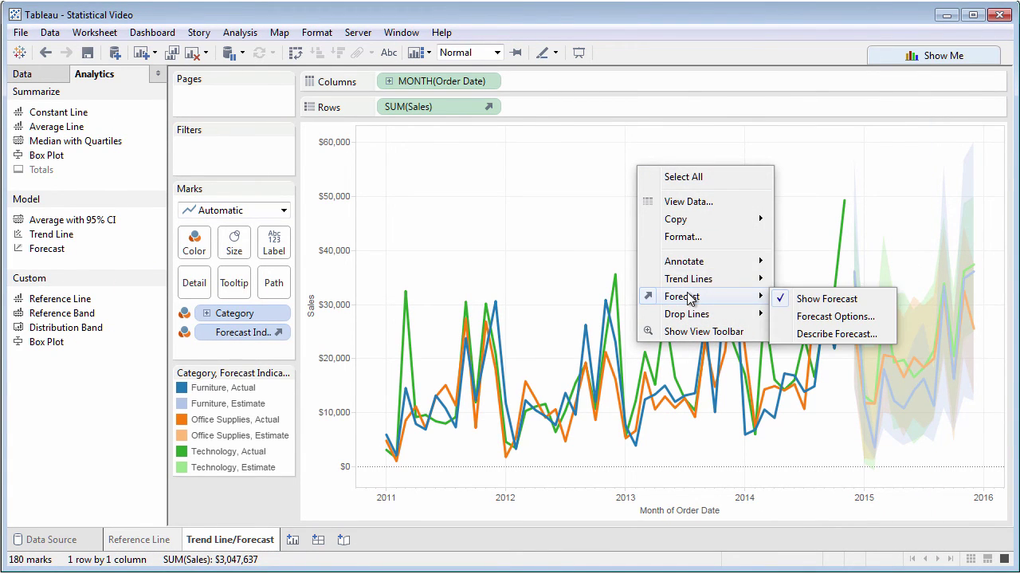
pyautogui.click(813, 314)
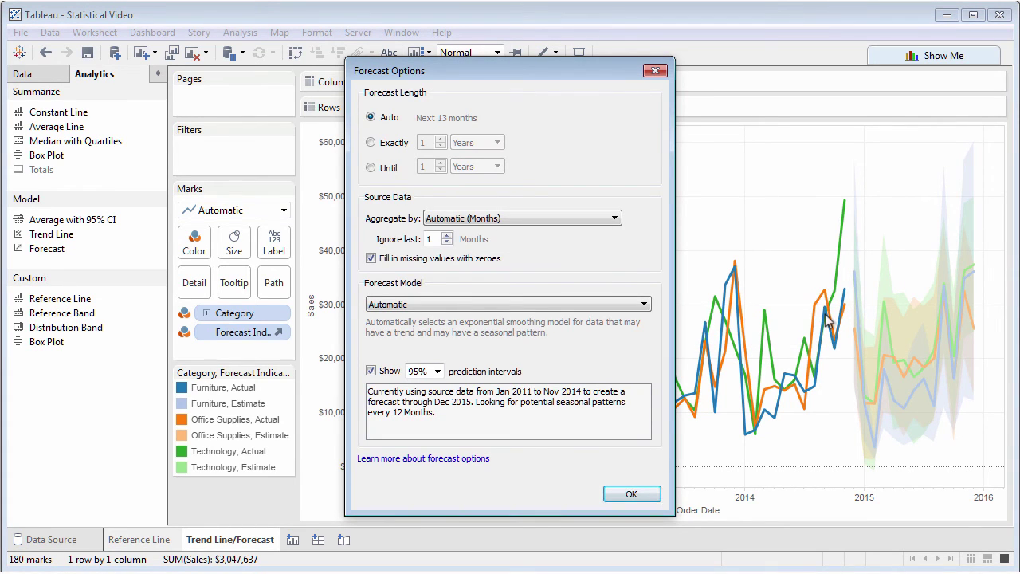